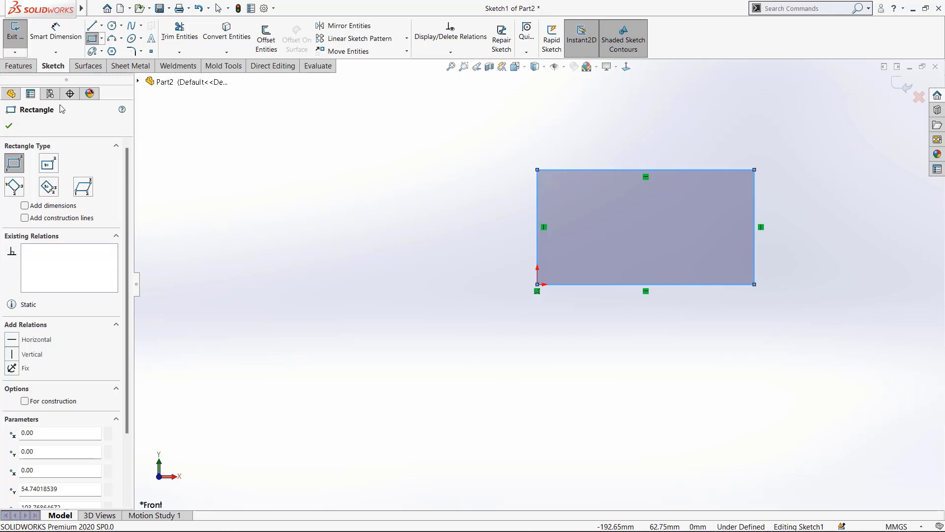
Fully define the whole rectangle sketch with baseline dimensions from the origin, placed below and left of the sketch
click(8, 67)
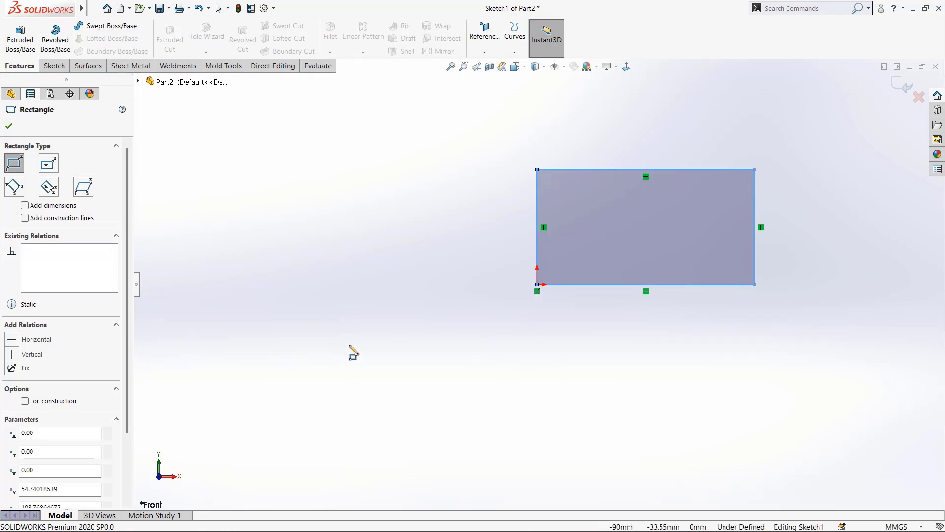
right_drag(350, 346, 369, 304)
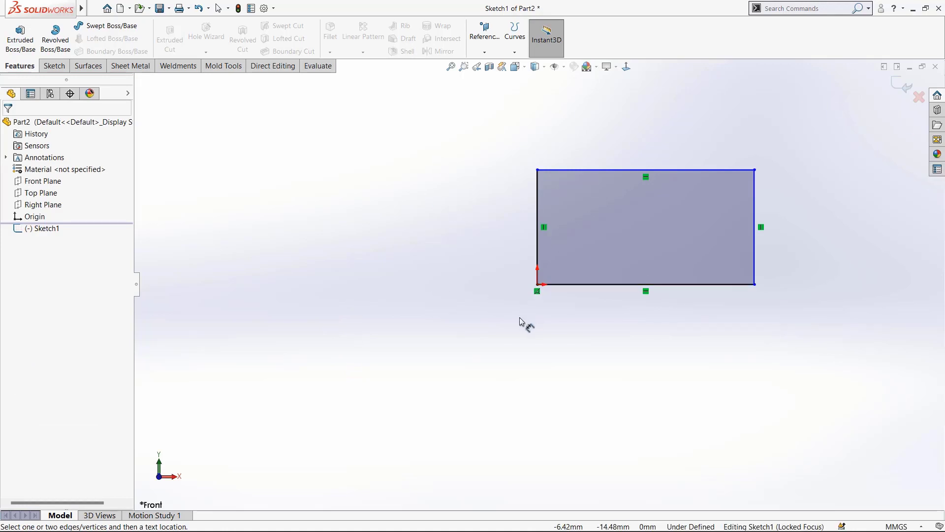
click(55, 66)
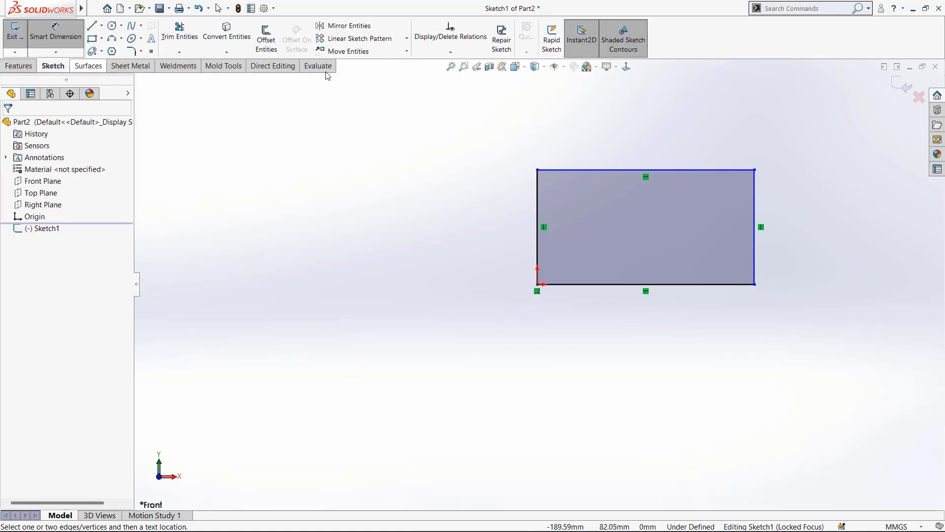
click(451, 53)
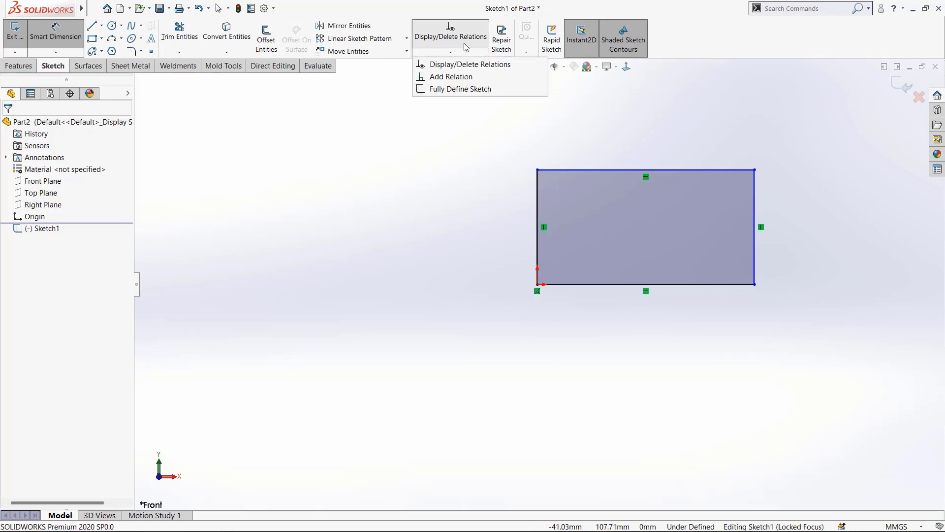
click(463, 90)
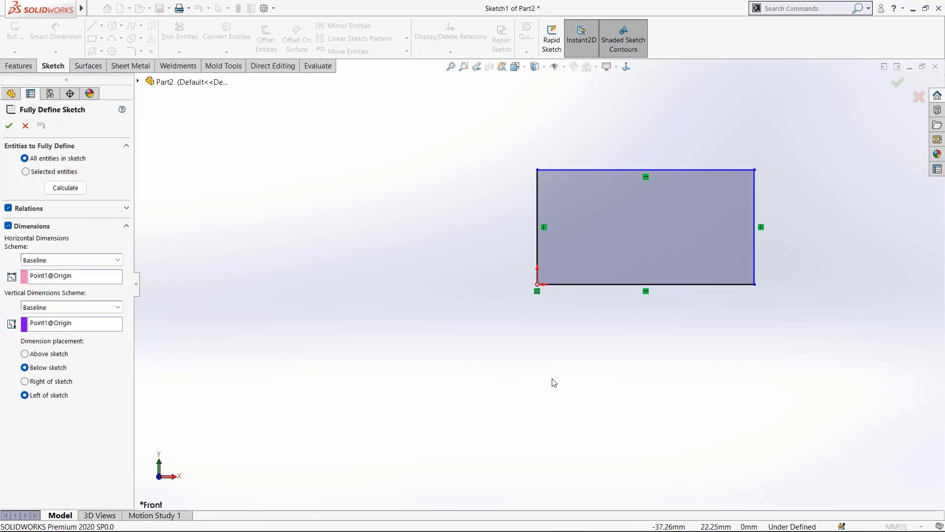
drag(808, 149, 441, 340)
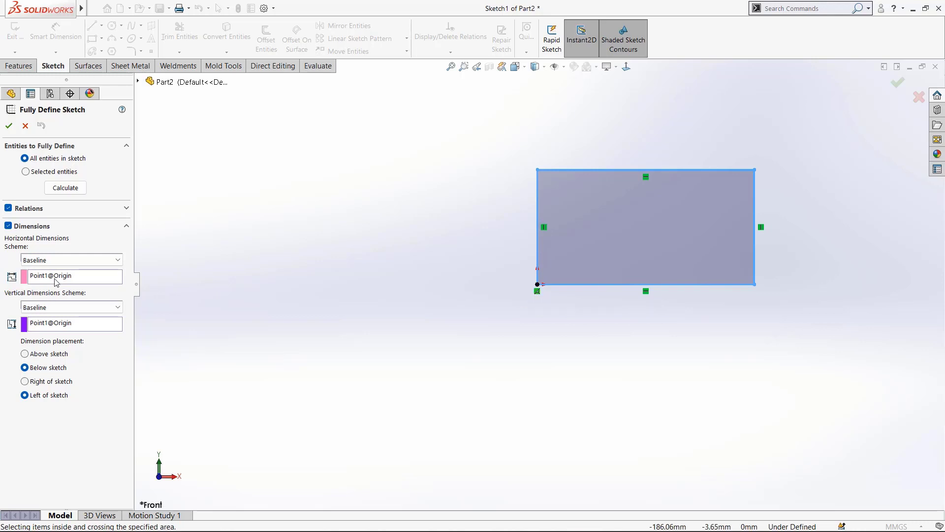
click(115, 309)
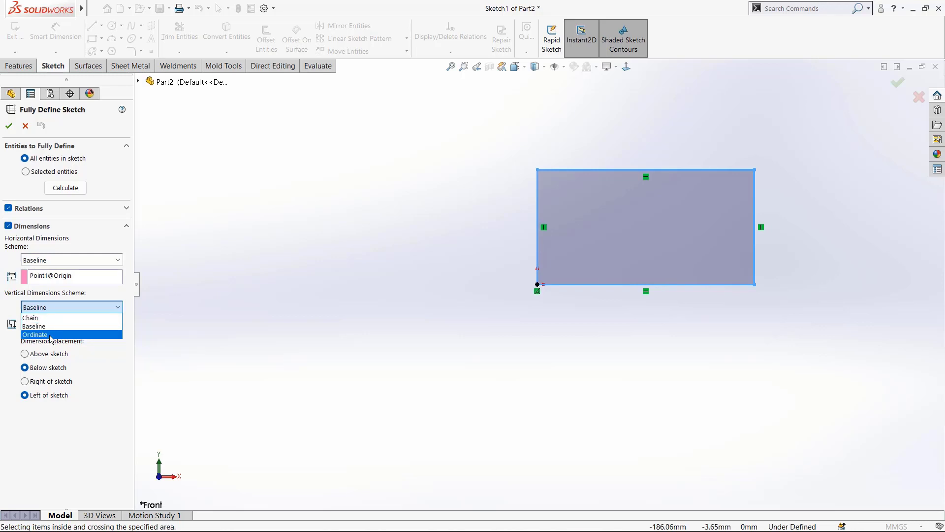
click(168, 334)
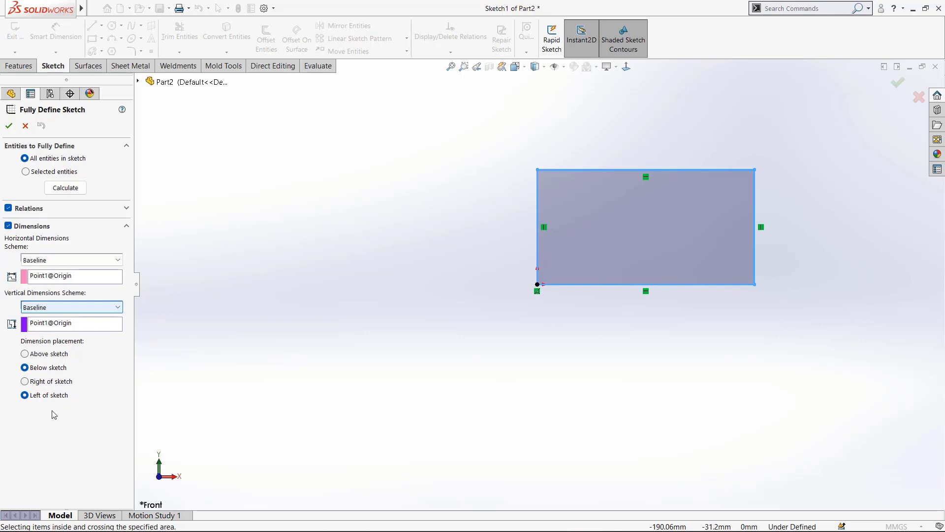
click(65, 188)
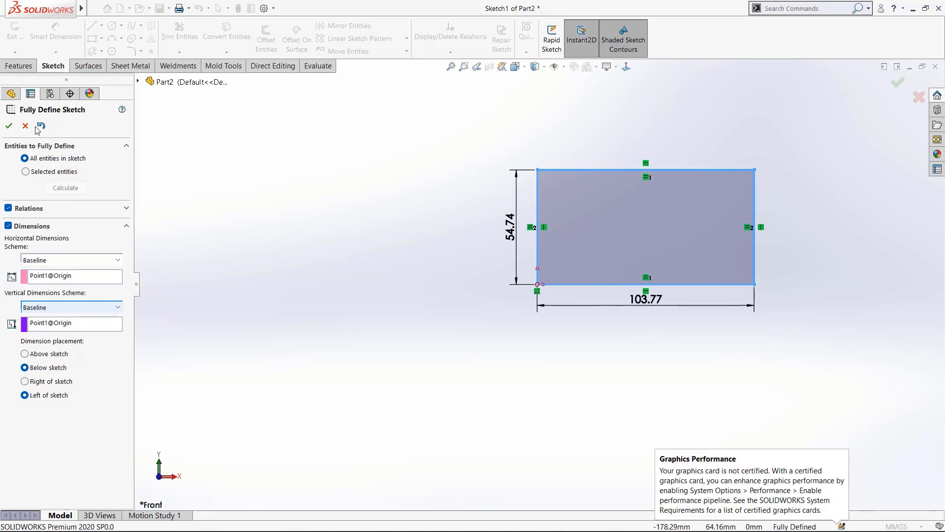
click(9, 126)
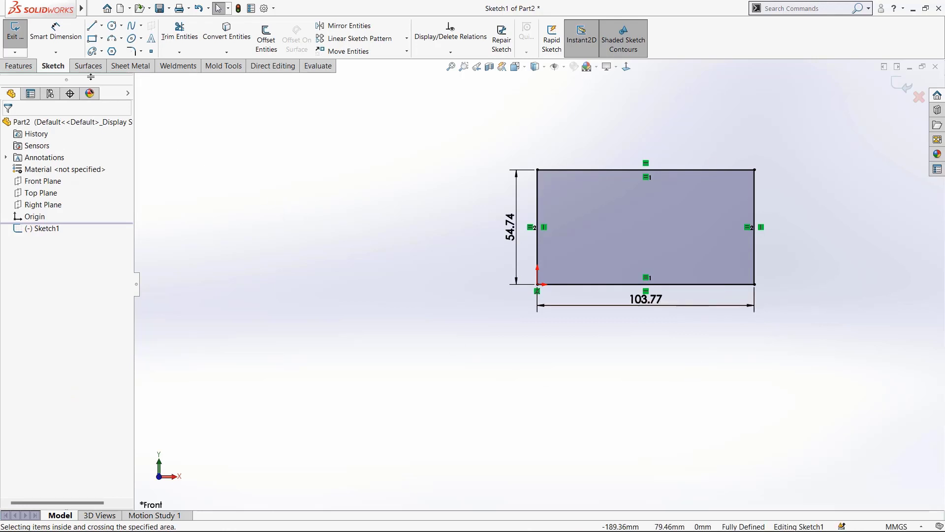
Extrude the rectangle from the sketch plane as a blind boss with a depth of 50 mm
click(26, 67)
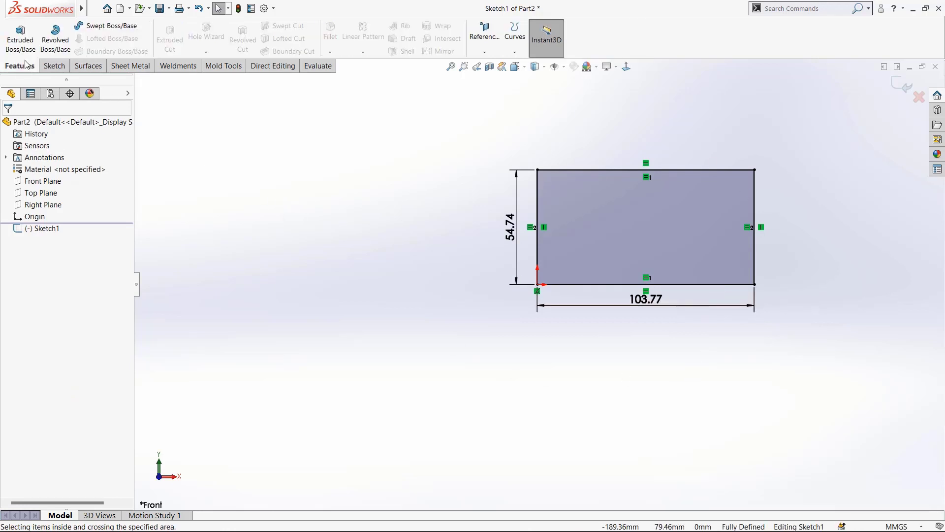
click(25, 46)
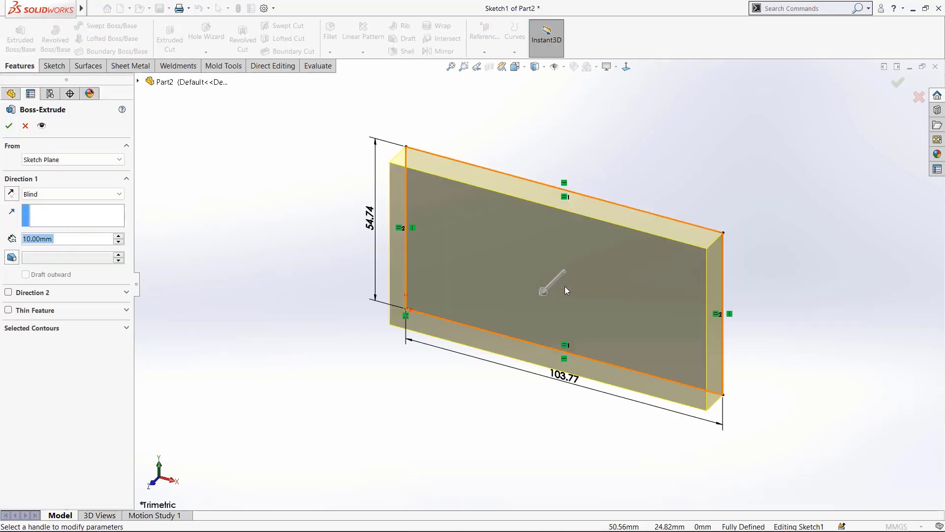
scroll(566, 288, up, 3)
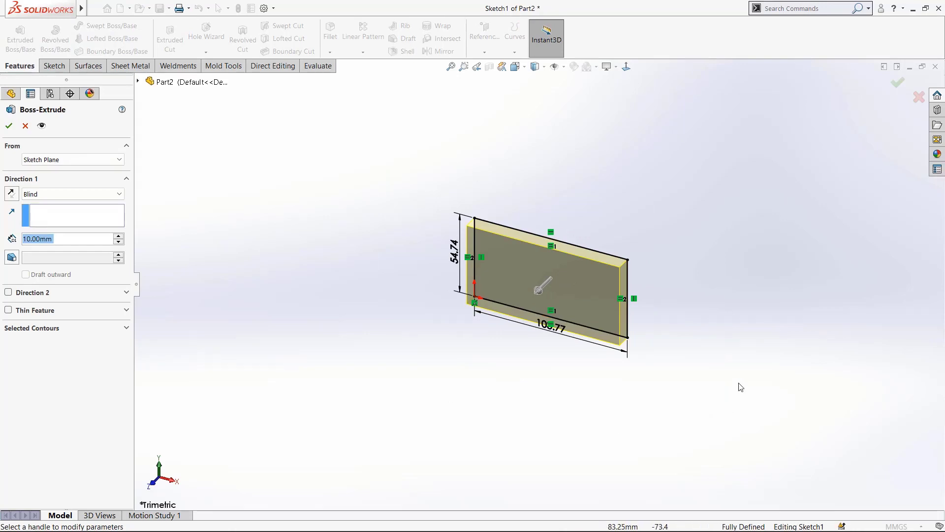
scroll(563, 288, down, 1)
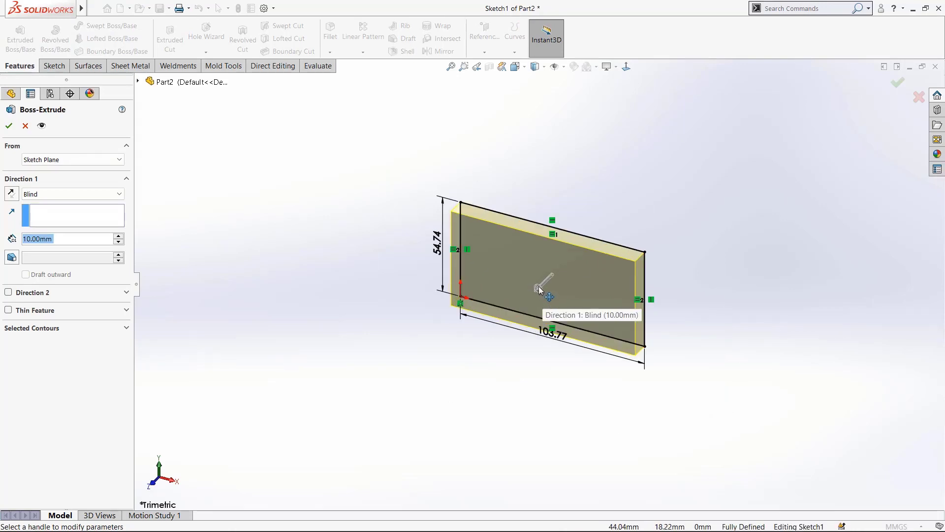
mouse_move(540, 290)
mouse_down()
mouse_move(539, 277)
mouse_move(420, 400)
mouse_move(476, 346)
mouse_up()
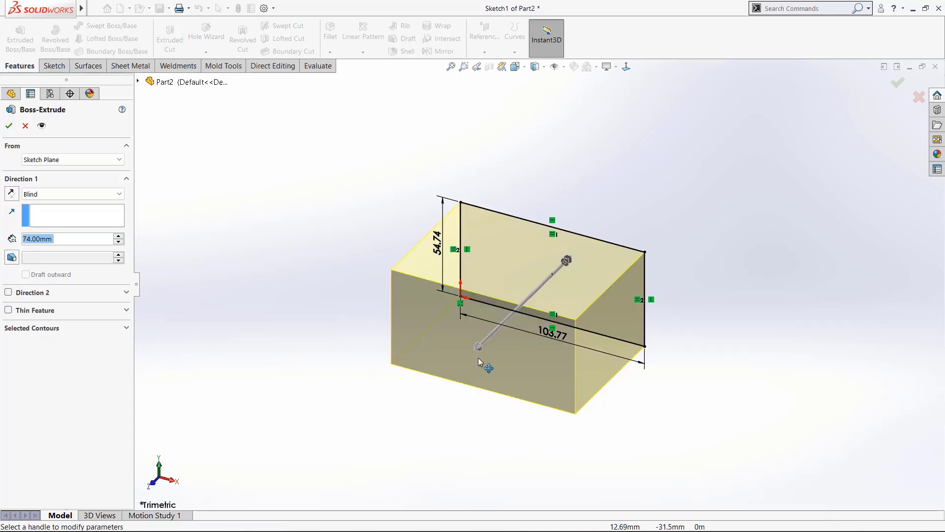
mouse_move(477, 350)
mouse_down()
mouse_move(507, 326)
mouse_move(449, 376)
mouse_move(570, 264)
mouse_move(717, 220)
mouse_up()
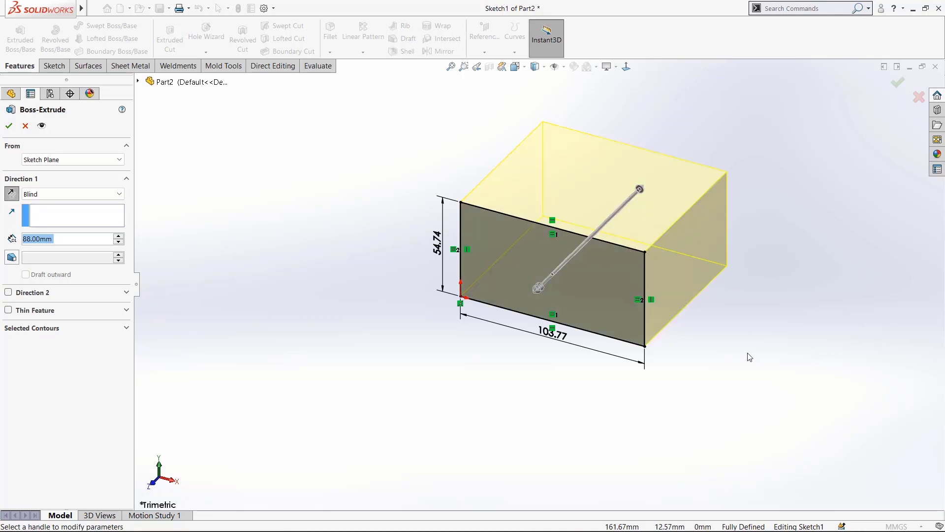
drag(639, 190, 482, 356)
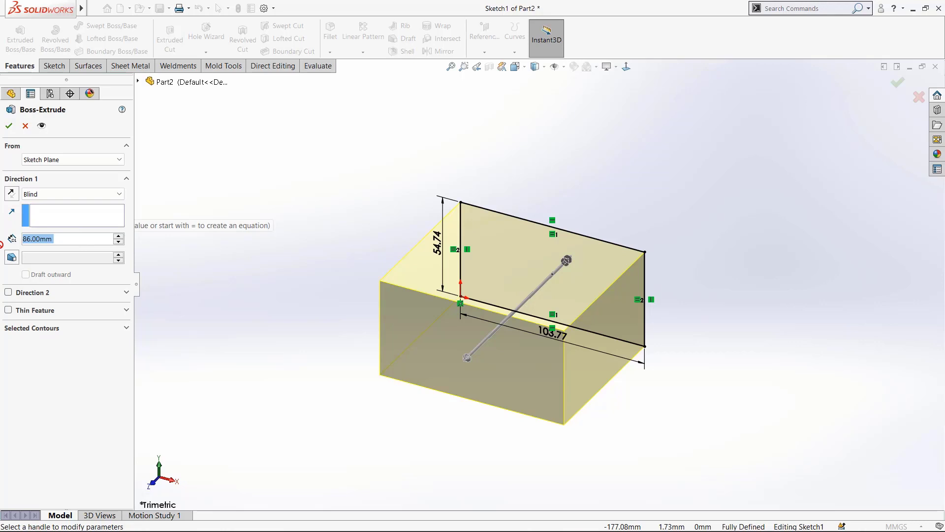
text(50)
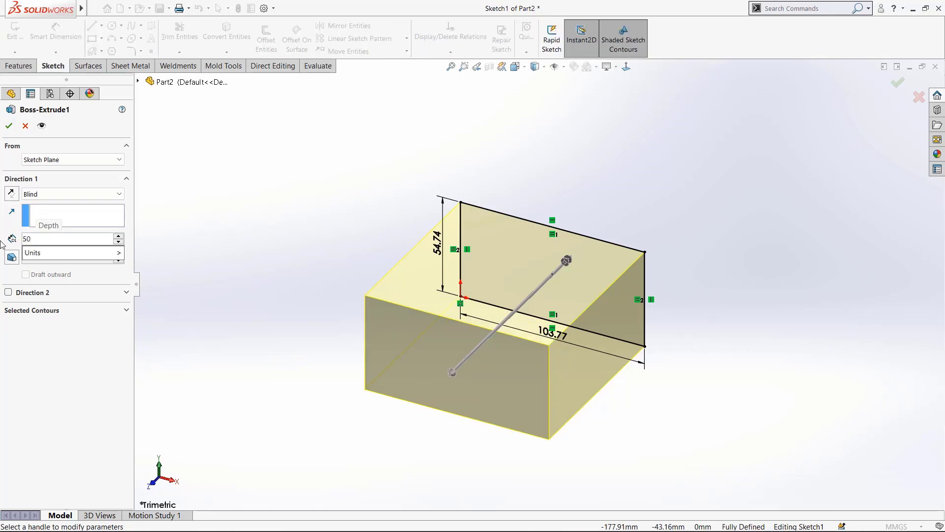
key(Return)
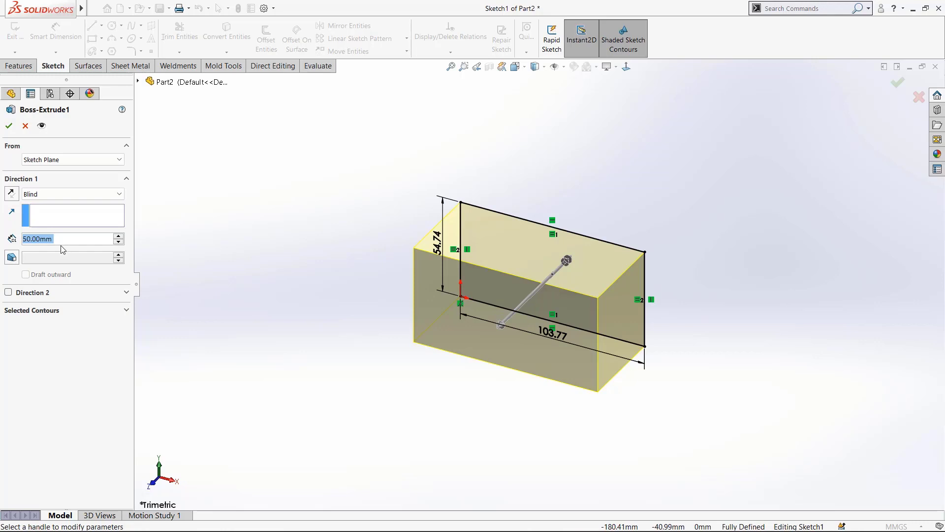
Turn on draft for the extrusion's first direction and set the draft angle to 5 degrees
click(11, 257)
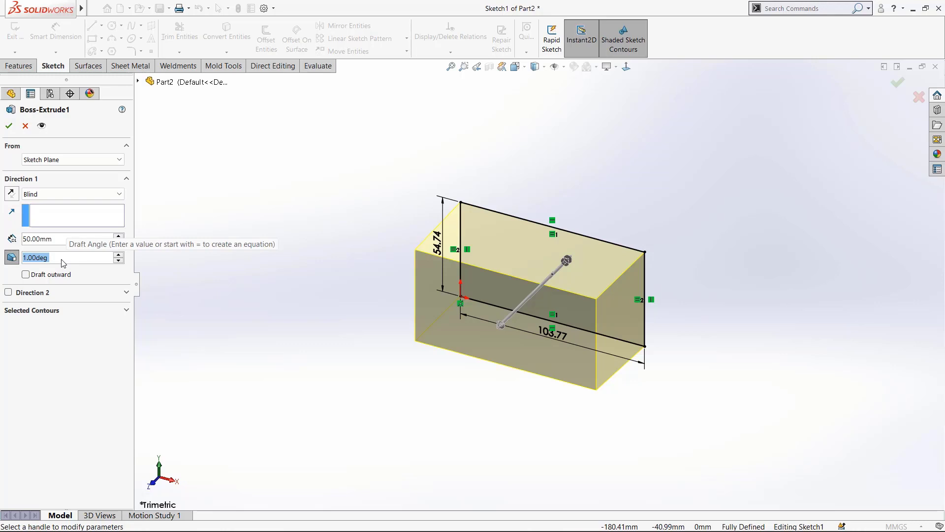
mouse_move(650, 365)
middle_down()
mouse_move(634, 413)
mouse_move(631, 324)
mouse_move(699, 350)
mouse_move(690, 437)
mouse_move(664, 403)
mouse_move(604, 369)
middle_up()
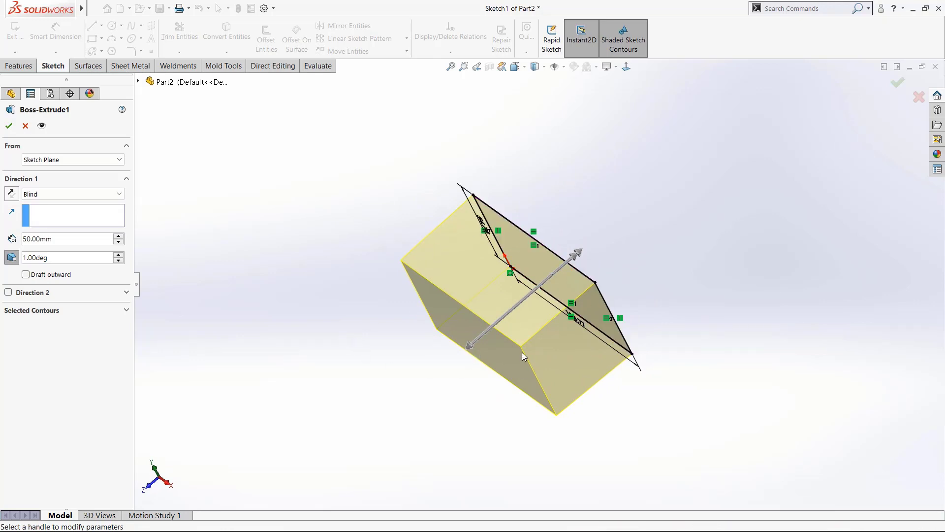
middle_drag(522, 352, 502, 275)
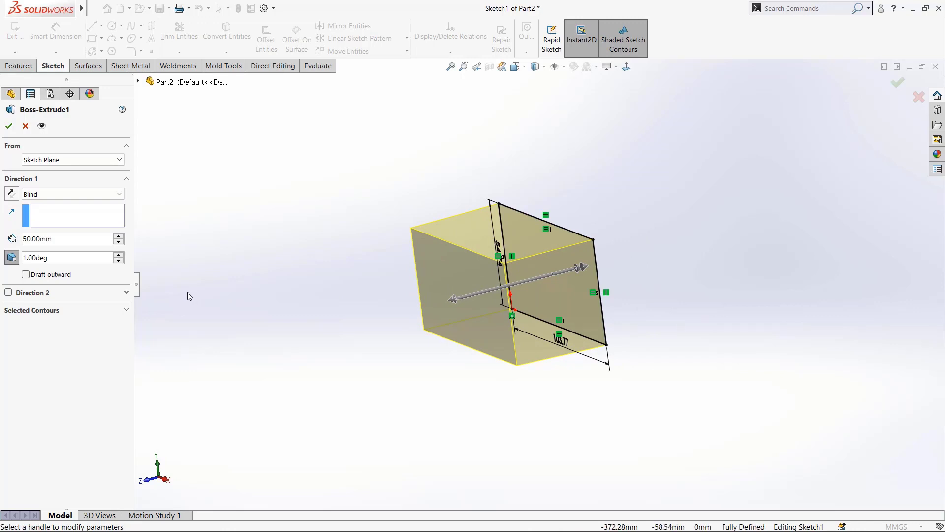
double_click(29, 257)
text(5)
key(Return)
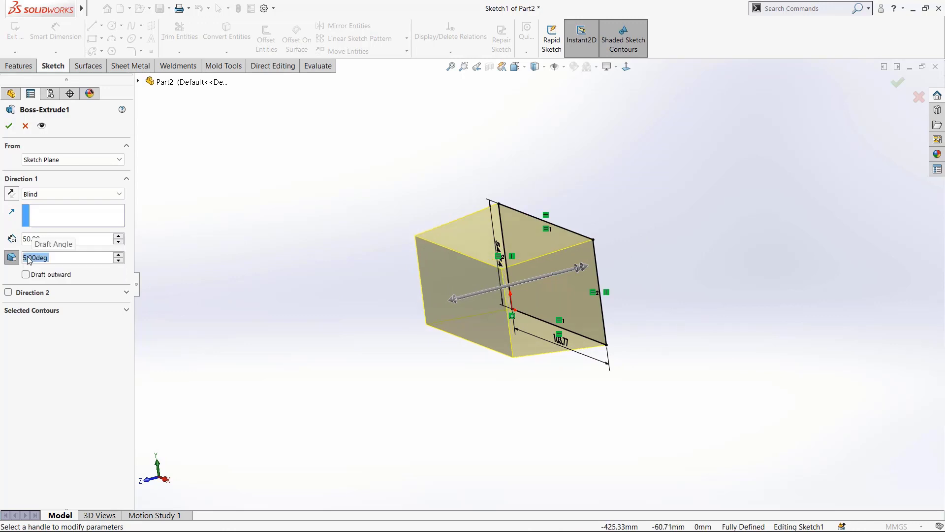
Make the extrusion's draft flare outward and accept the feature
mouse_move(488, 278)
middle_down()
mouse_move(413, 302)
mouse_move(452, 244)
middle_up()
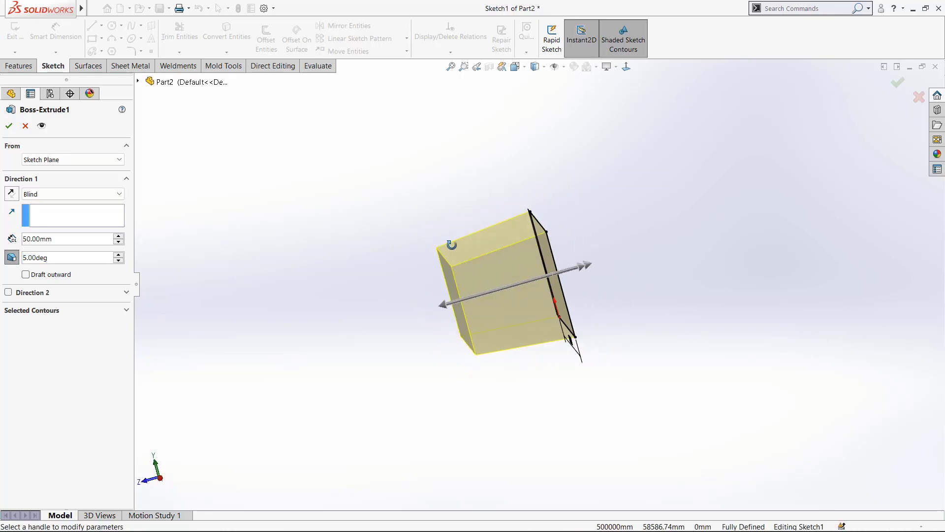
click(627, 68)
middle_drag(595, 258, 590, 251)
middle_drag(660, 234, 660, 242)
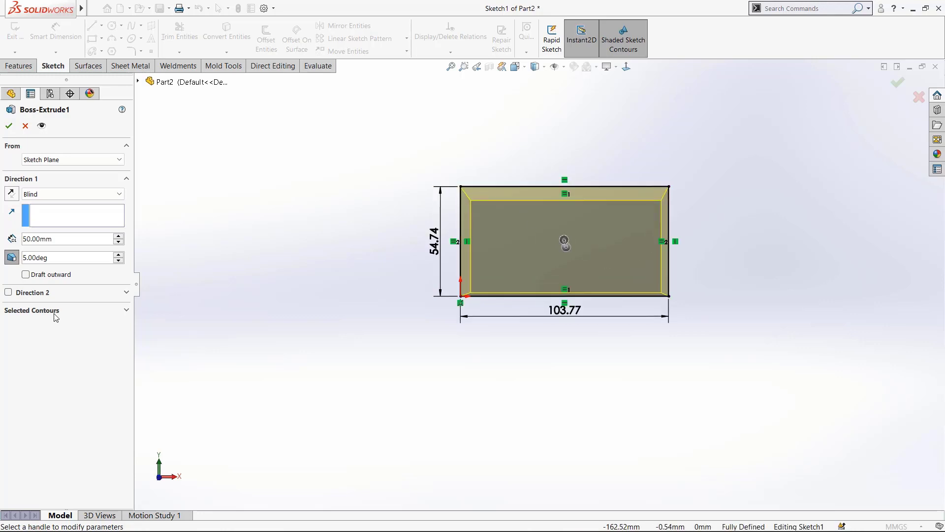
click(26, 274)
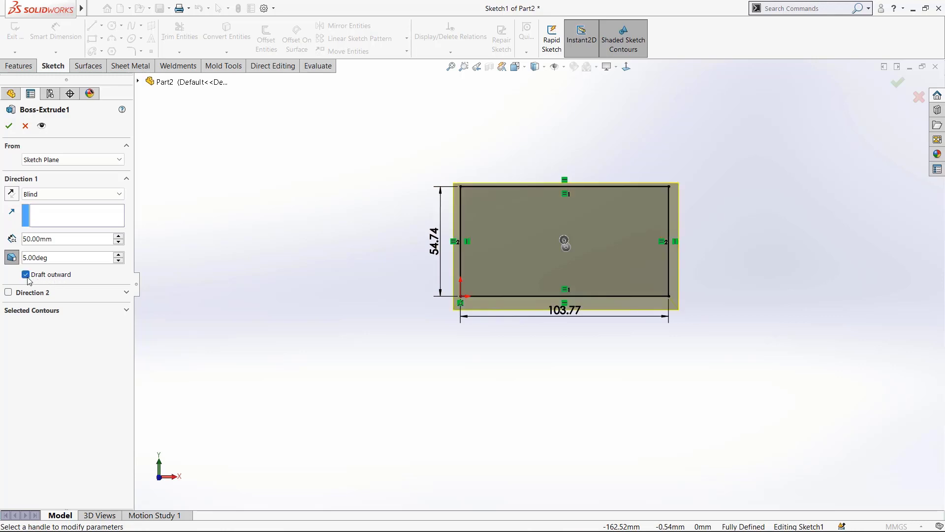
mouse_move(507, 294)
middle_down()
mouse_move(630, 297)
mouse_move(522, 344)
mouse_move(441, 399)
mouse_move(406, 376)
mouse_move(450, 364)
mouse_move(434, 340)
middle_up()
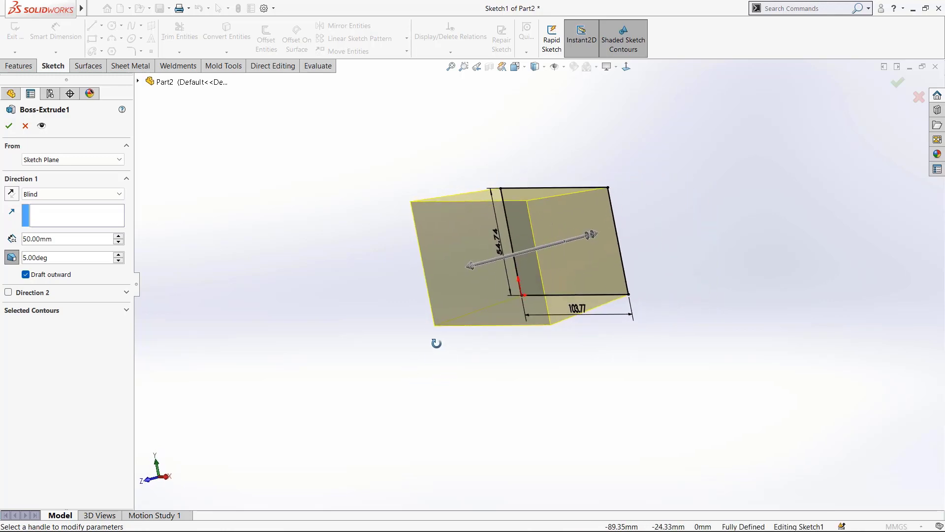
click(9, 125)
middle_drag(581, 306, 520, 346)
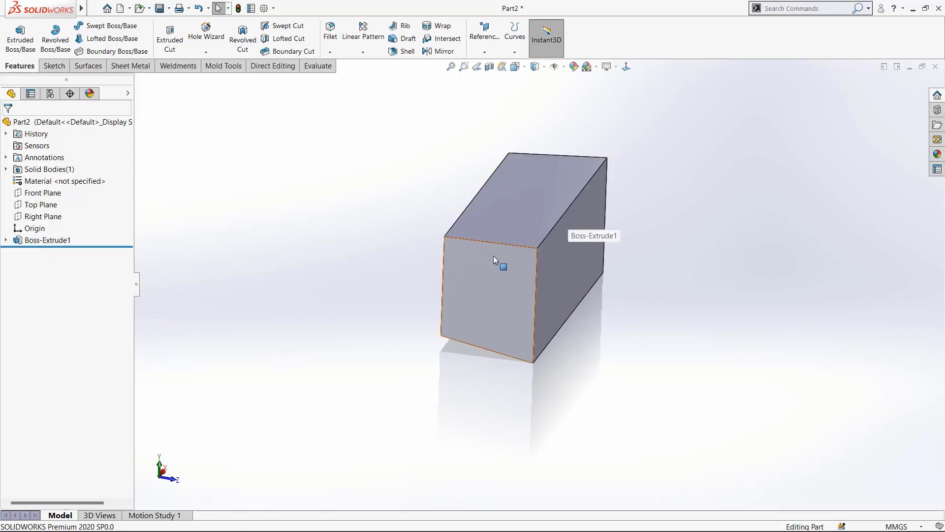
middle_drag(498, 282, 675, 344)
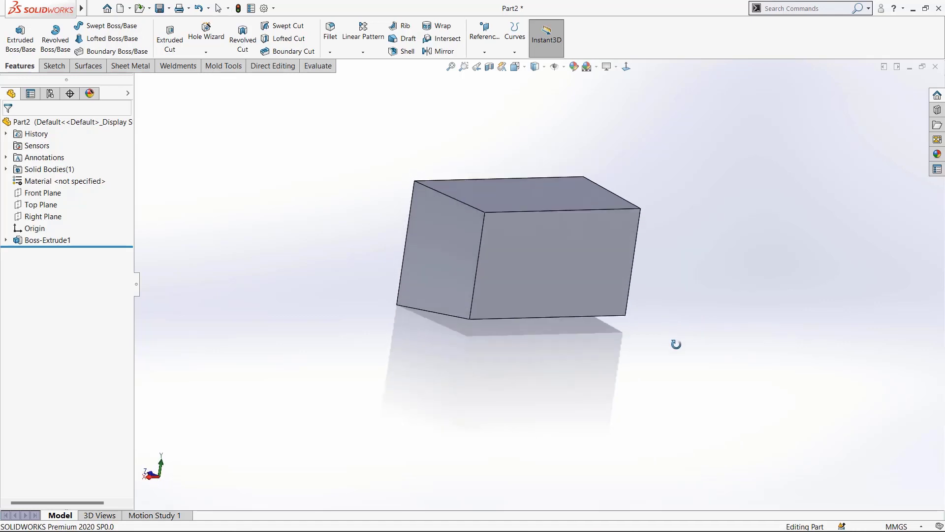
middle_drag(472, 275, 501, 301)
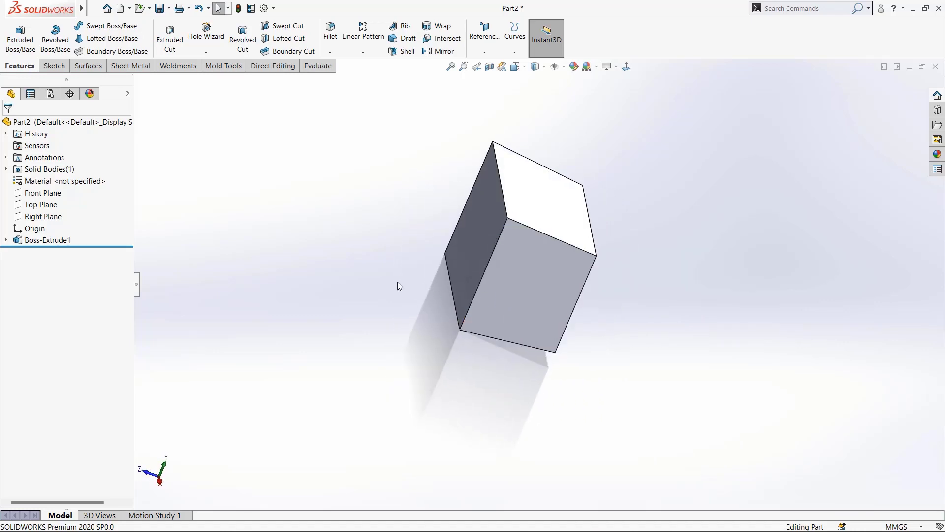
click(501, 269)
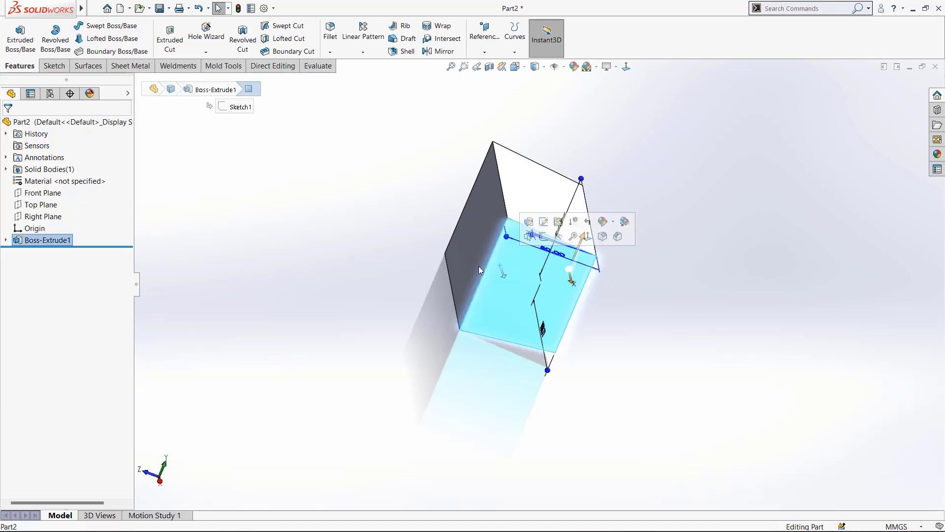
click(338, 231)
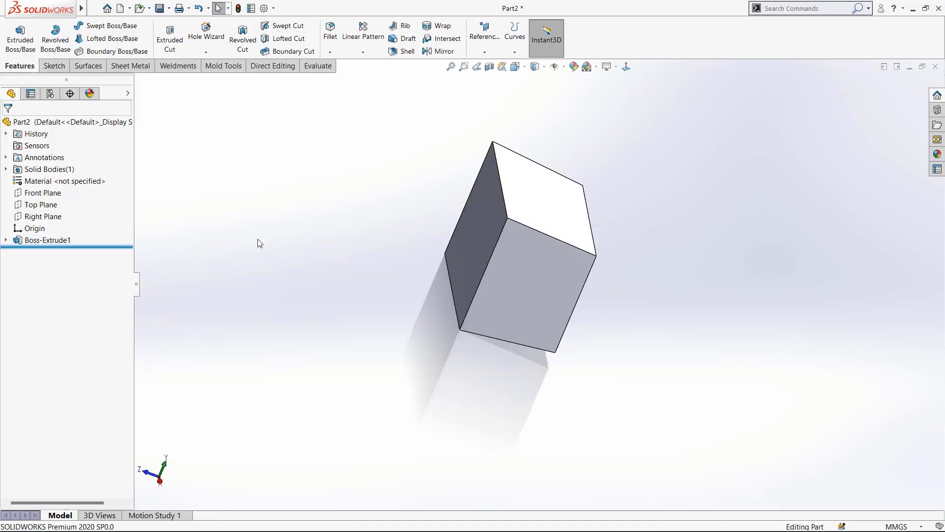
Edit the drafted boss extrusion to add a second blind direction with a depth of 60 mm, and accept it
click(47, 240)
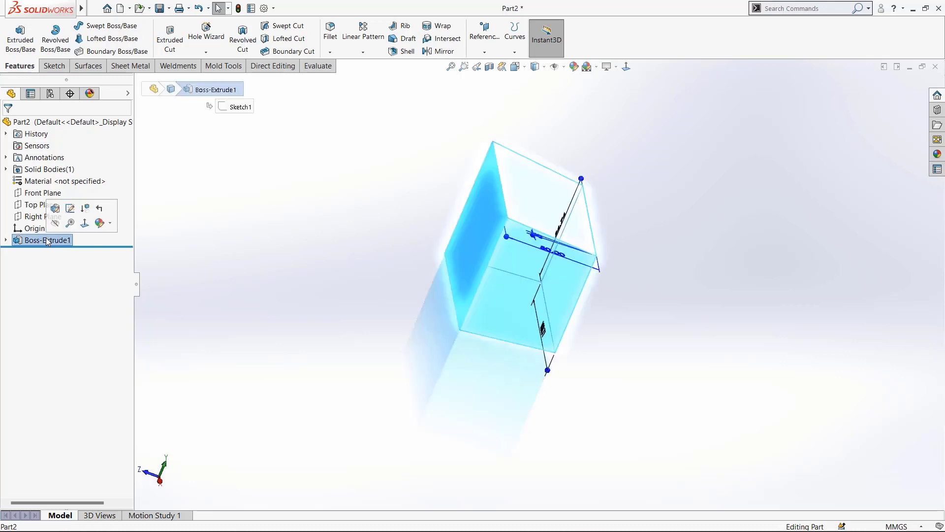
click(55, 209)
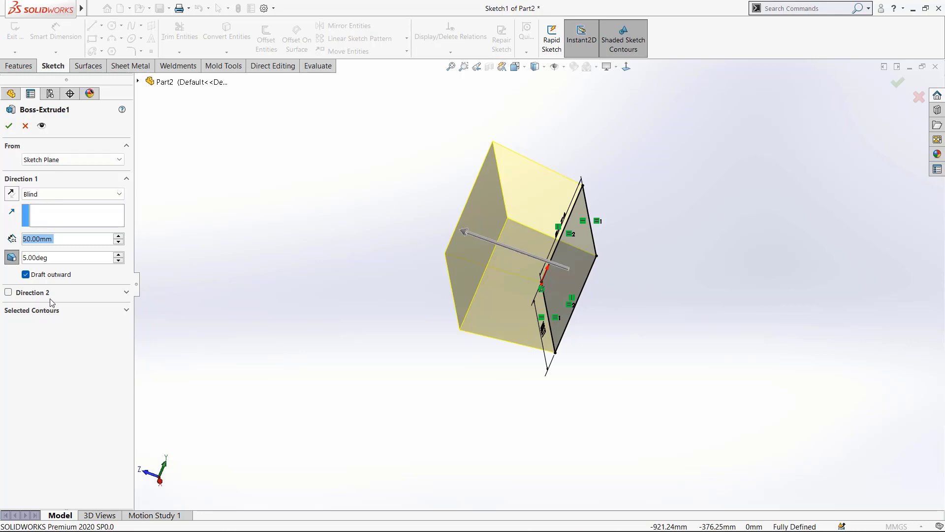
middle_drag(631, 327, 591, 315)
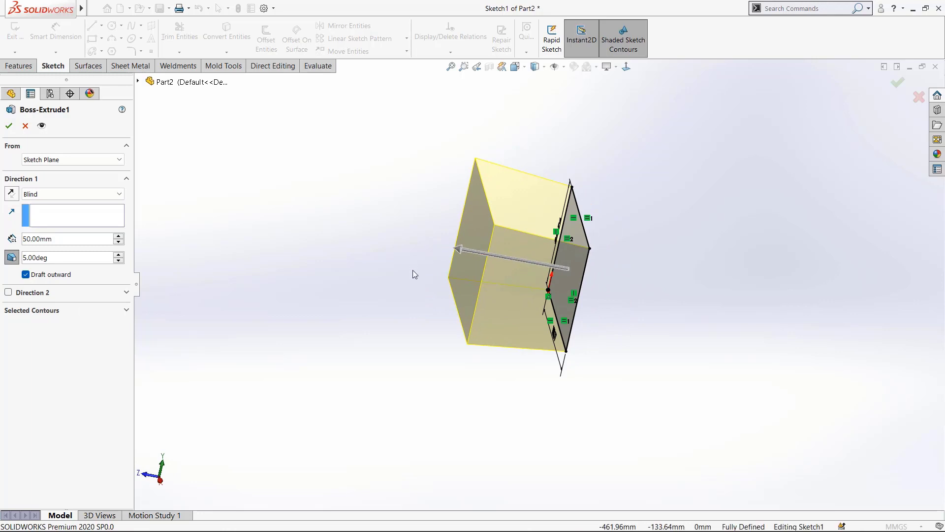
middle_drag(413, 270, 399, 267)
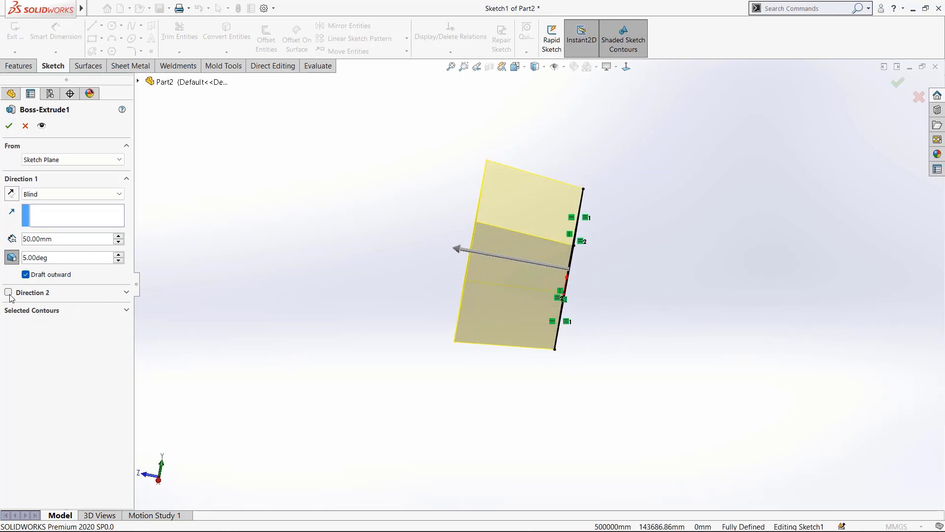
click(9, 293)
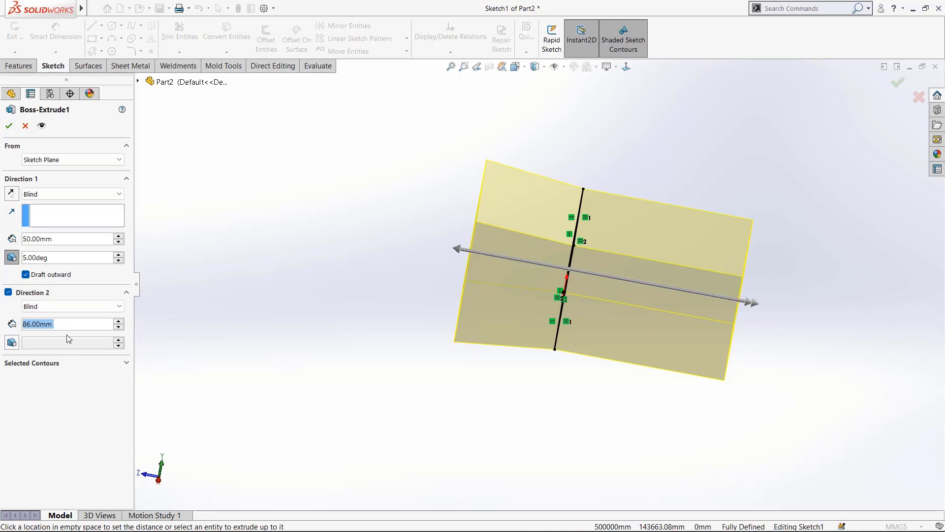
text(60)
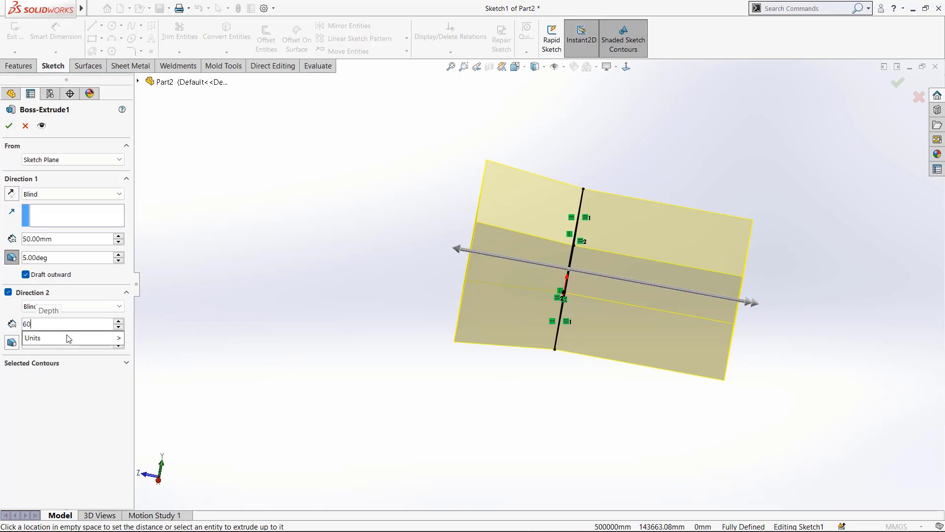
key(Return)
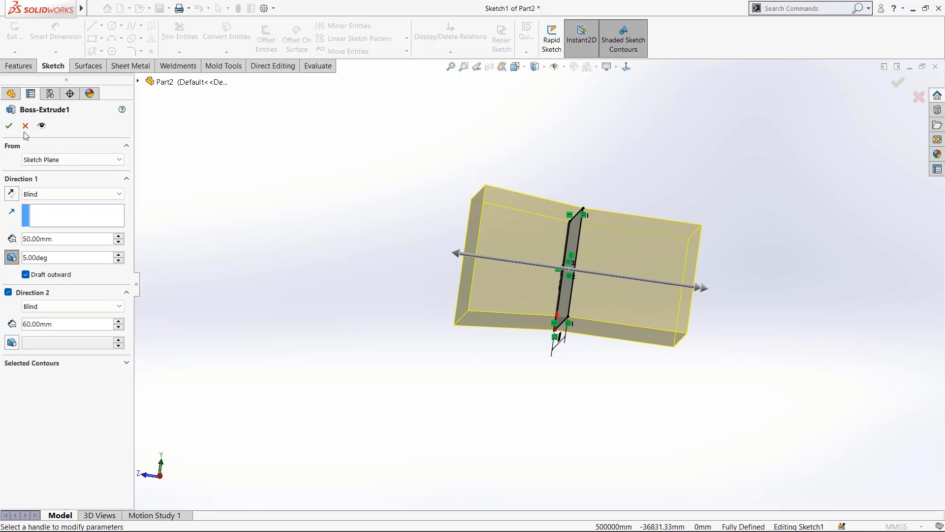
click(9, 126)
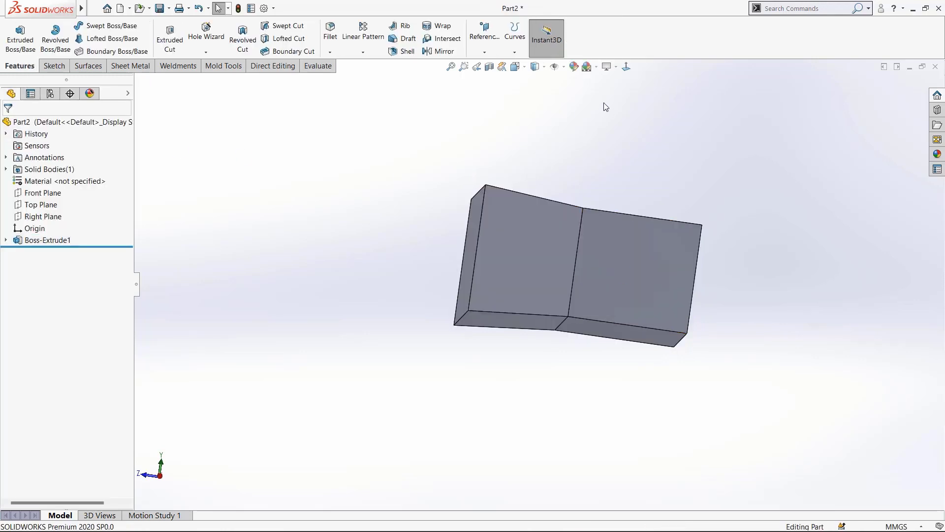
click(626, 67)
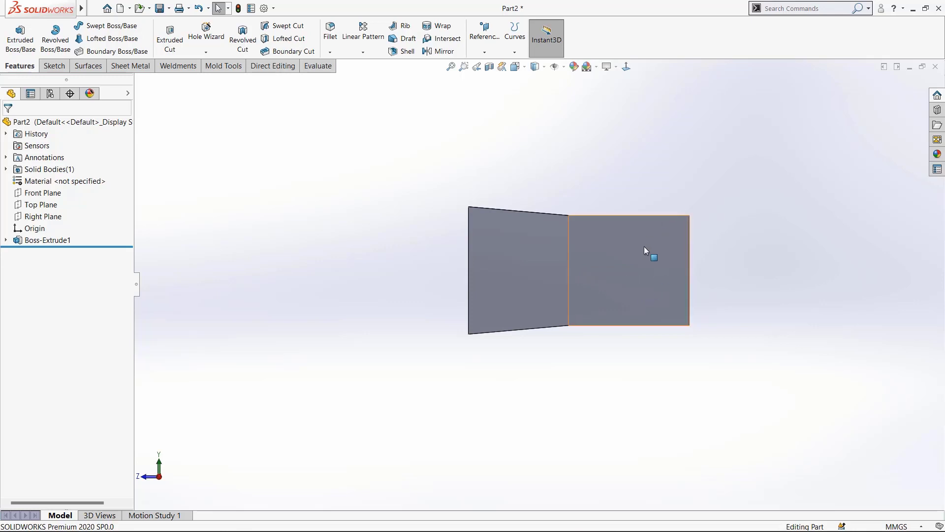
middle_drag(645, 246, 634, 308)
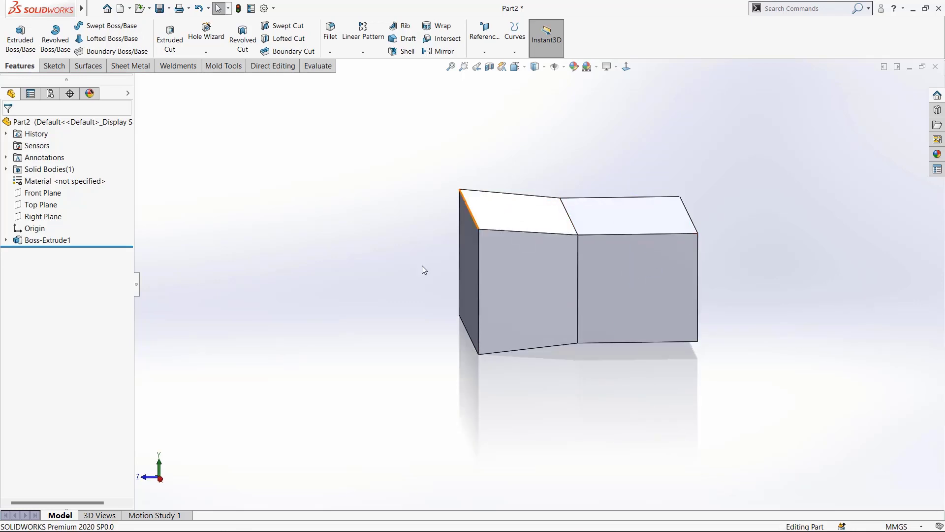
middle_drag(498, 288, 716, 281)
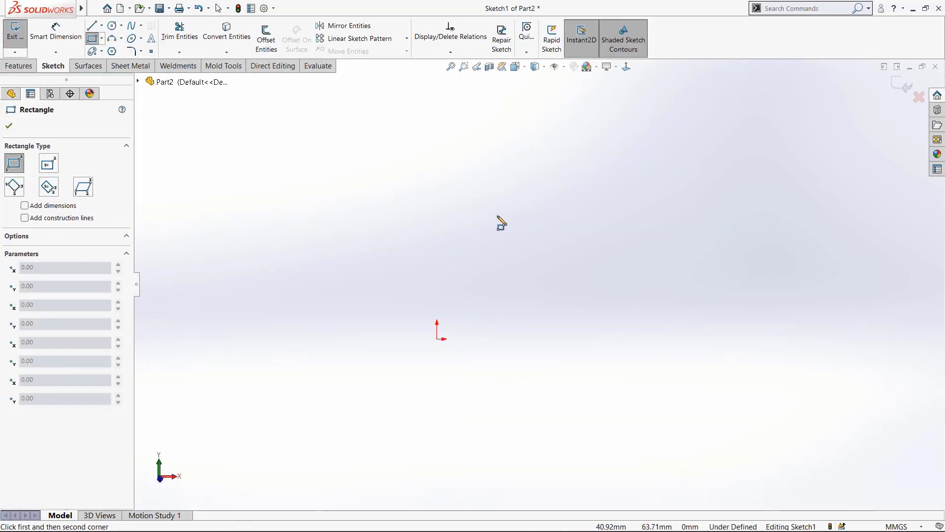
Sketch an open L with its corner at the origin: a vertical line about 64 mm long and a horizontal line about 90 mm long
key(l)
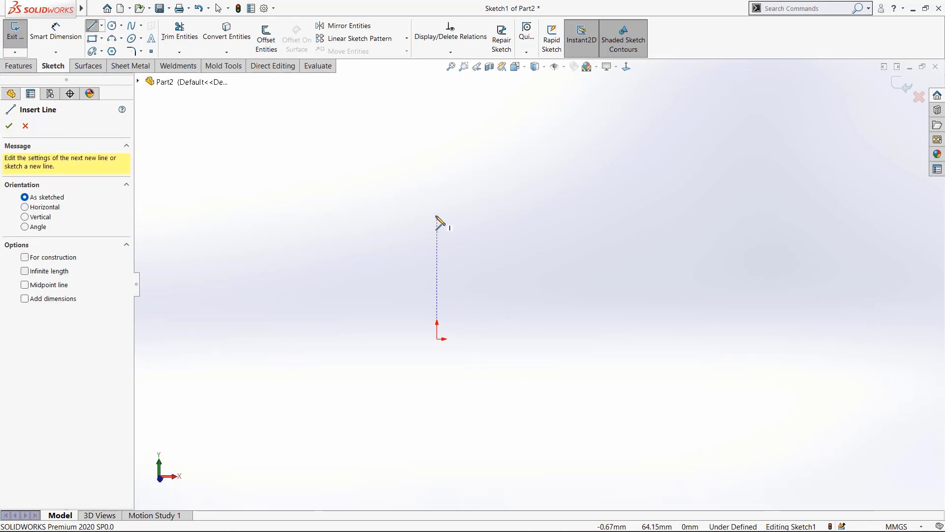
click(437, 215)
click(437, 339)
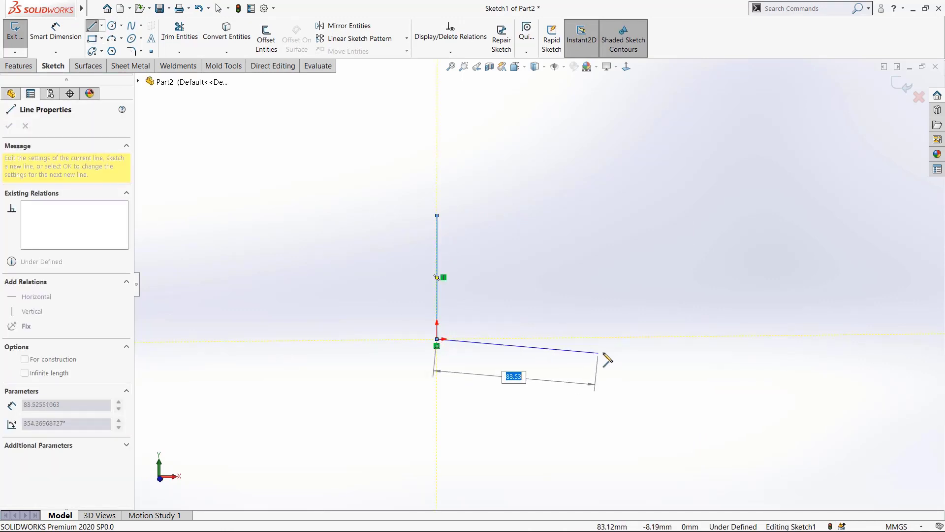
click(613, 338)
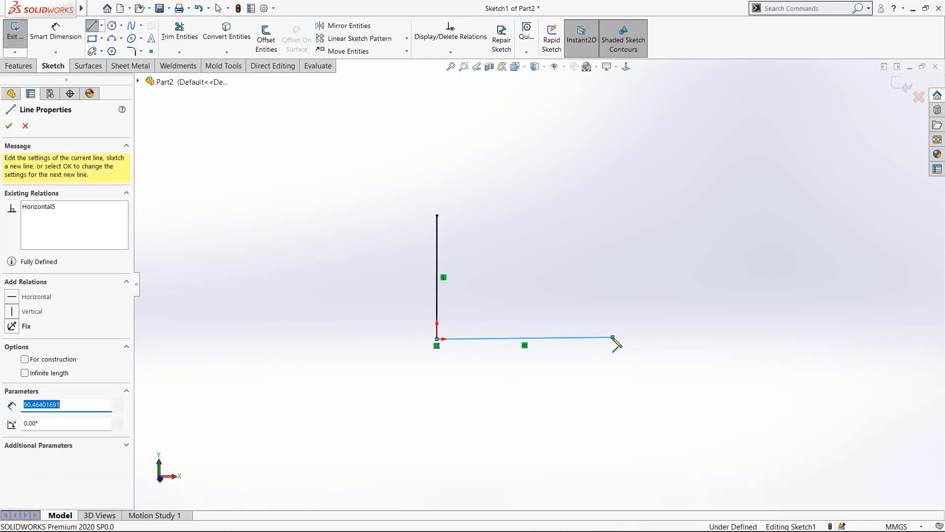
Dimension the vertical line of the L to 50 mm, placing the dimension to its left
right_click(613, 338)
click(635, 346)
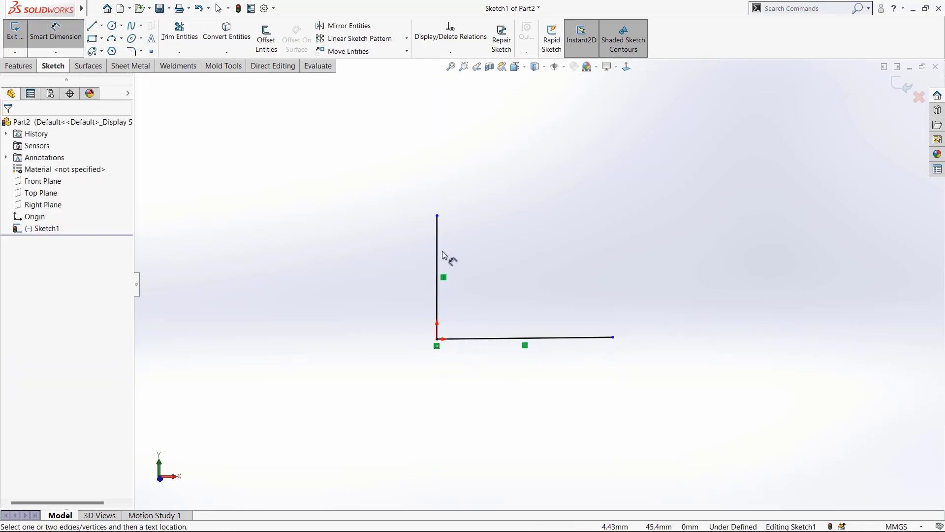
click(437, 252)
click(392, 267)
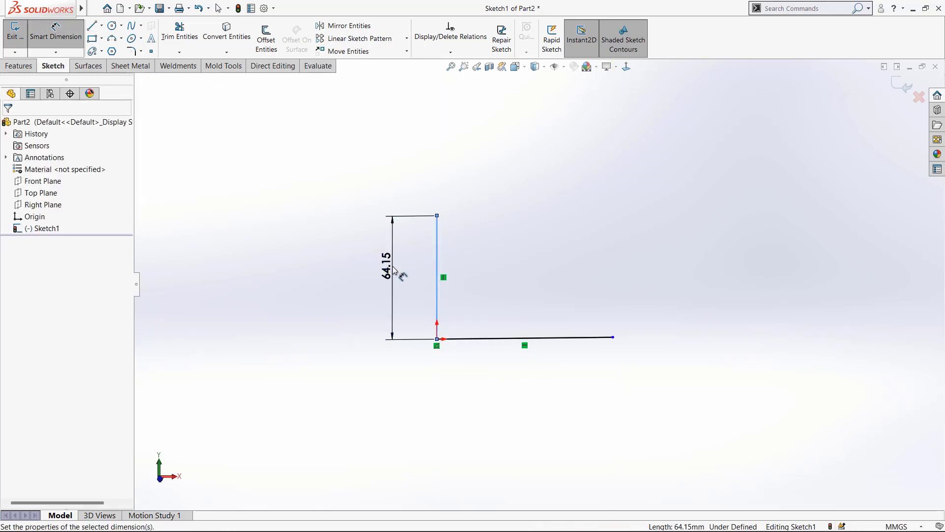
text(50)
key(Return)
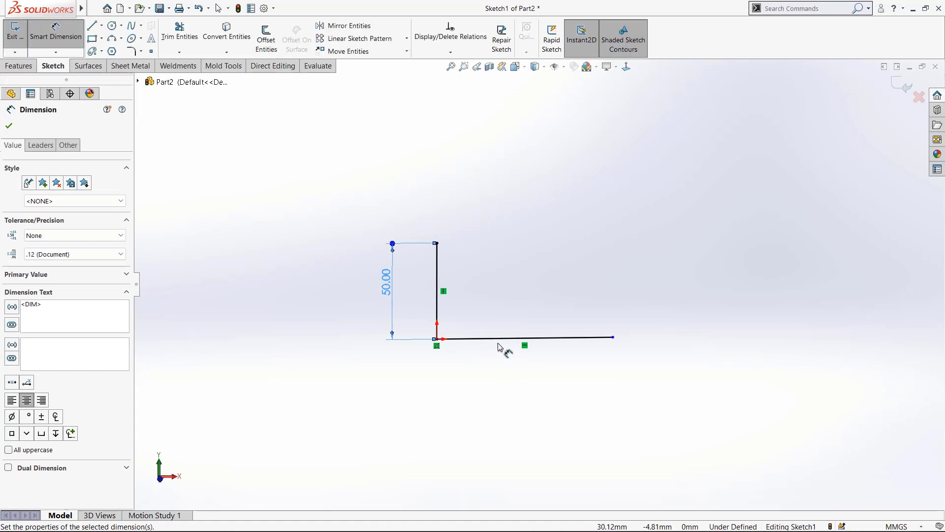
Dimension the horizontal line of the L to 60 mm, placing the dimension below it
click(504, 338)
click(503, 368)
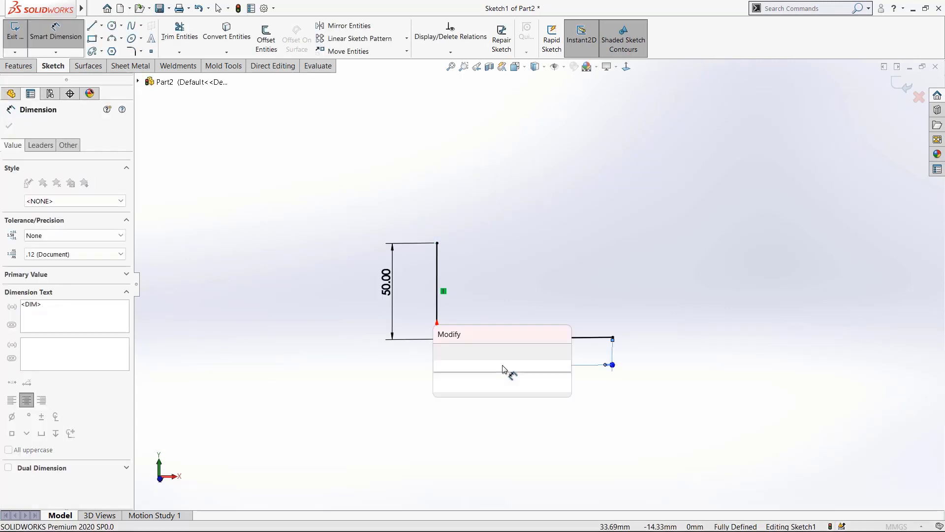
text(60)
key(Return)
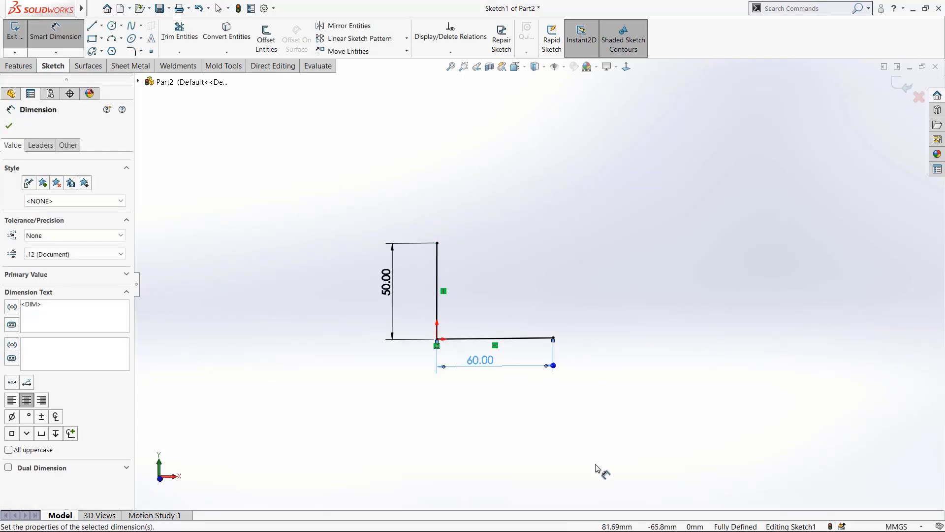
click(752, 404)
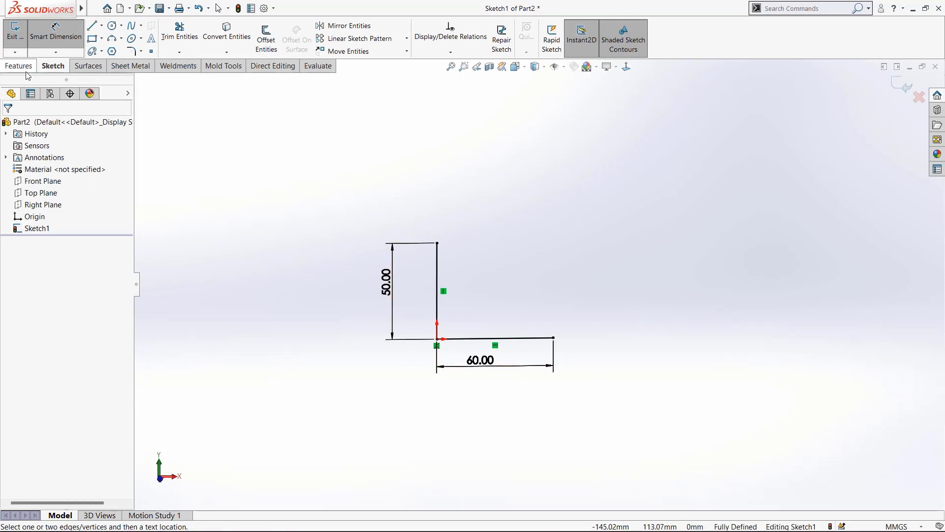
Start a blind boss extrusion of the open L-shaped sketch as a thin feature, keeping the 86 mm depth
click(21, 66)
click(20, 39)
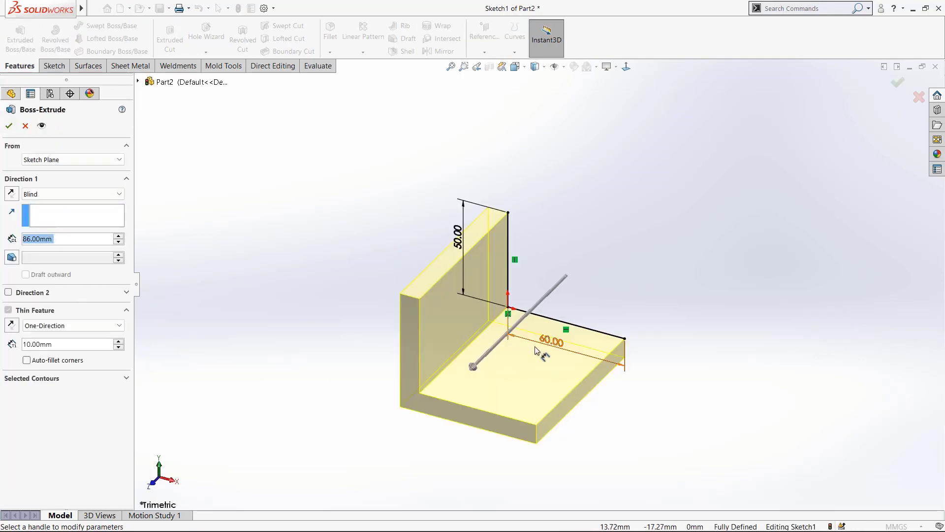
middle_drag(536, 348, 573, 246)
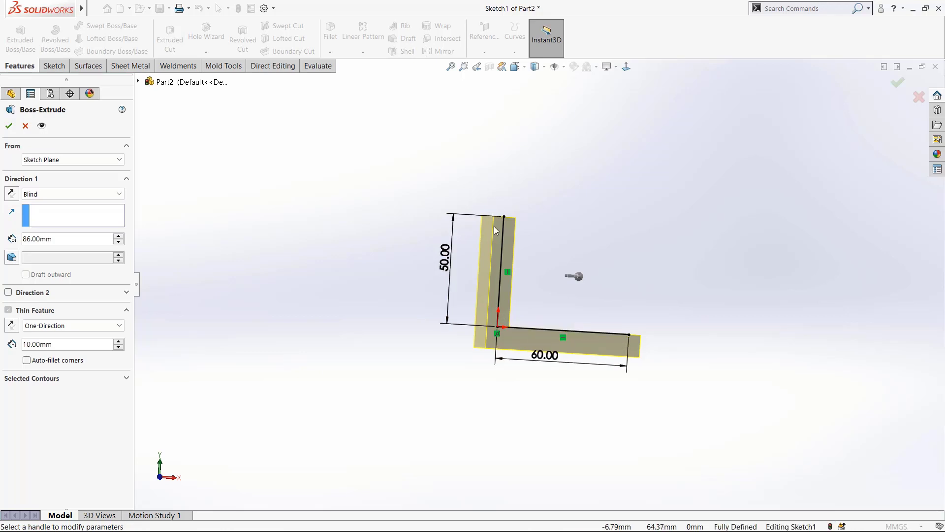
middle_drag(504, 321, 518, 343)
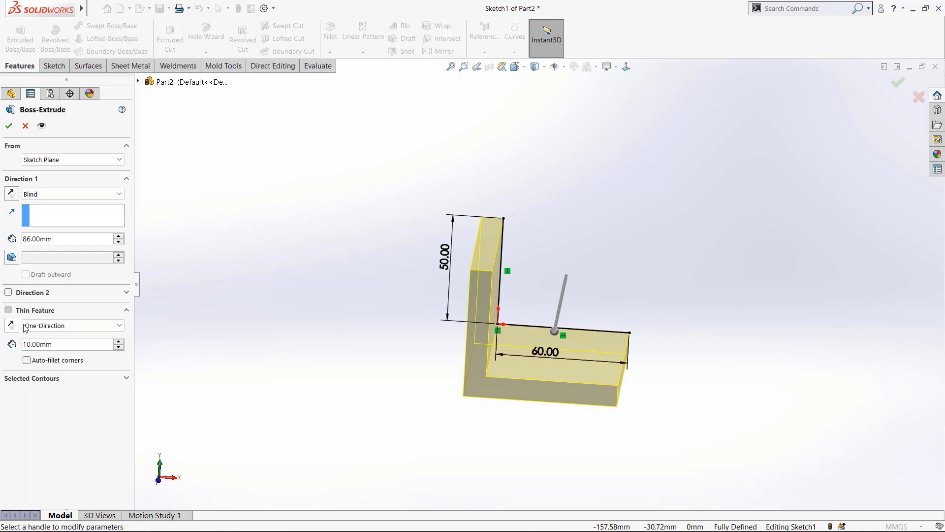
Try the Mid-Plane type for the thin feature and check the wall position in the front view
click(56, 329)
click(52, 345)
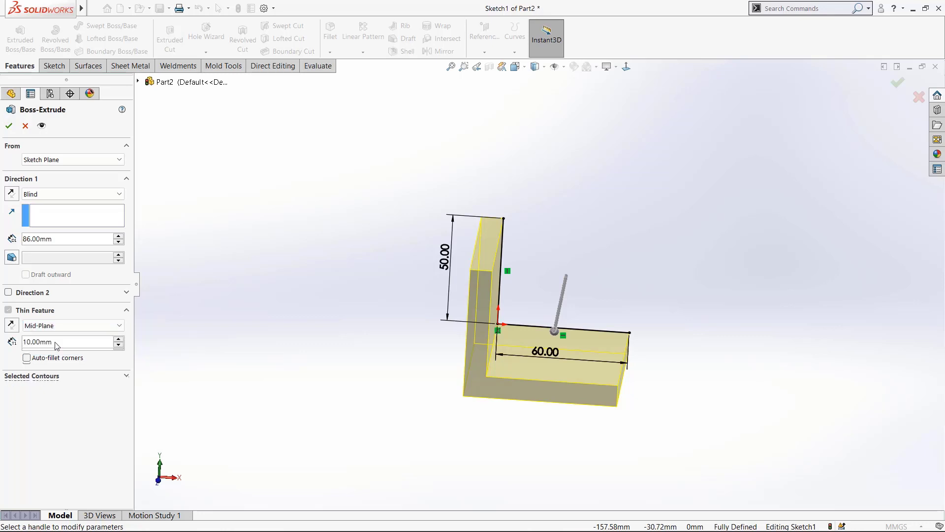
middle_drag(589, 361, 593, 290)
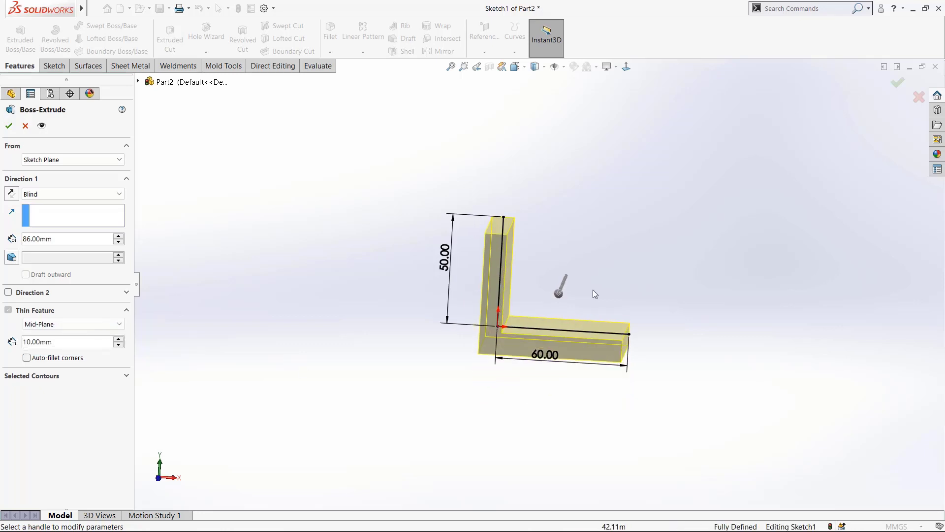
click(627, 67)
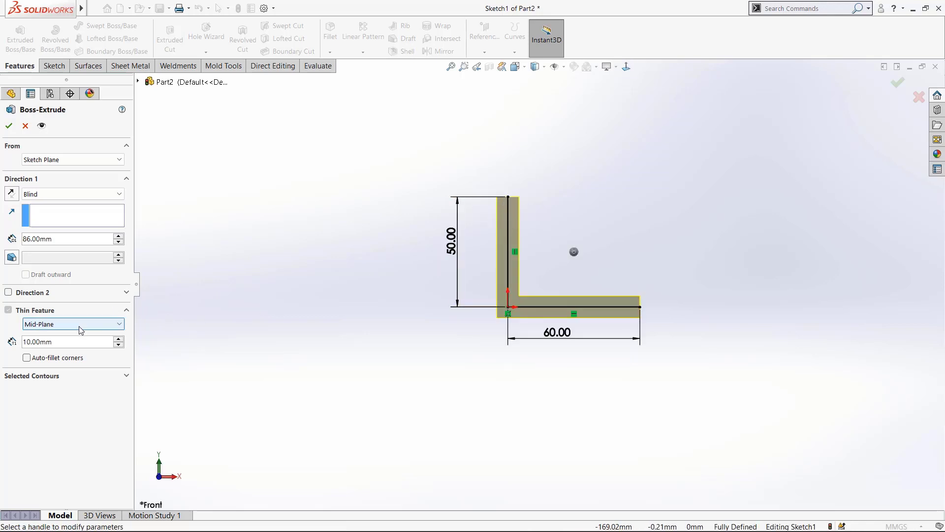
Try the Two-Direction type for the thin feature, and return it to One-Direction
click(72, 329)
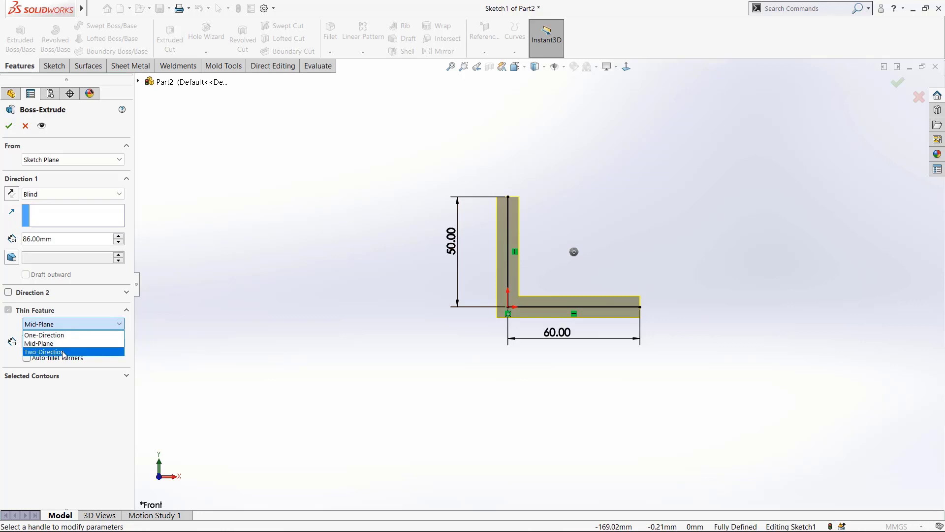
click(68, 352)
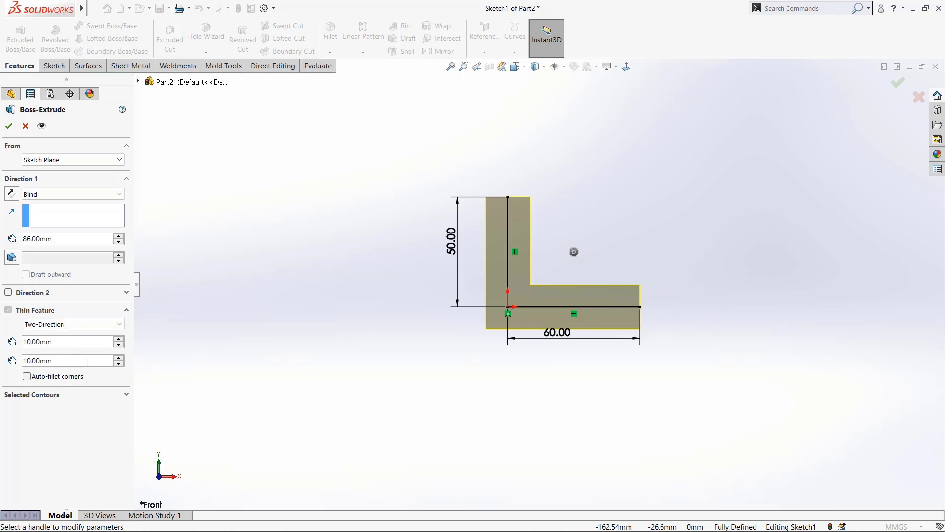
click(67, 325)
click(67, 333)
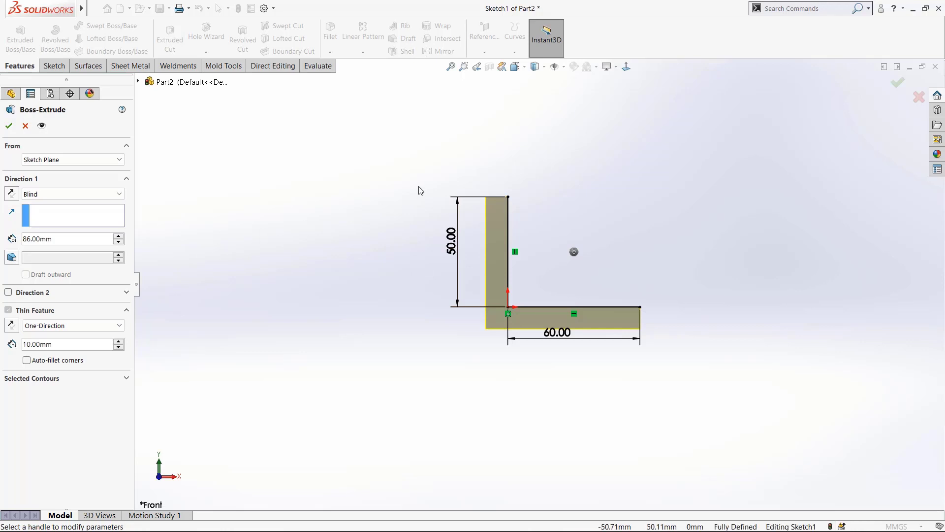
Reverse the thin wall to the inside of the L, set its thickness to 5 mm, and accept the feature
click(12, 325)
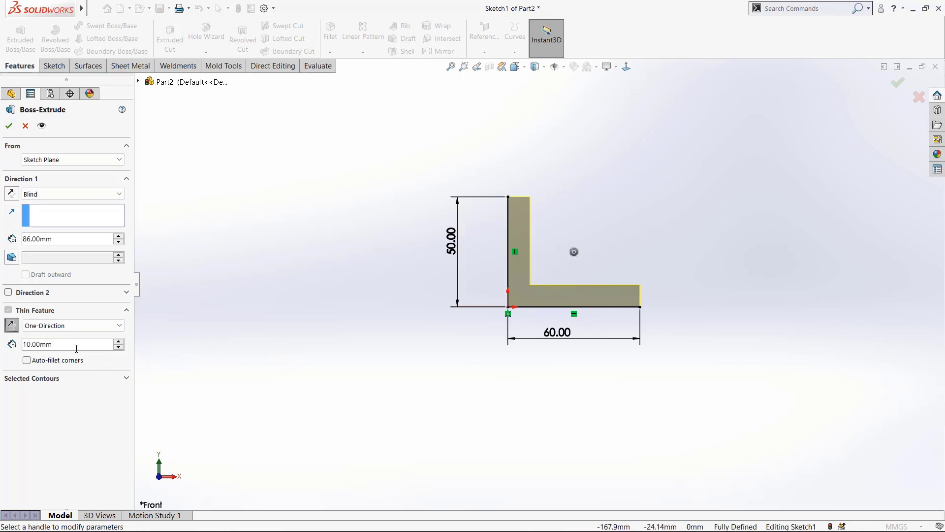
drag(77, 348, 1, 347)
text(5)
key(Return)
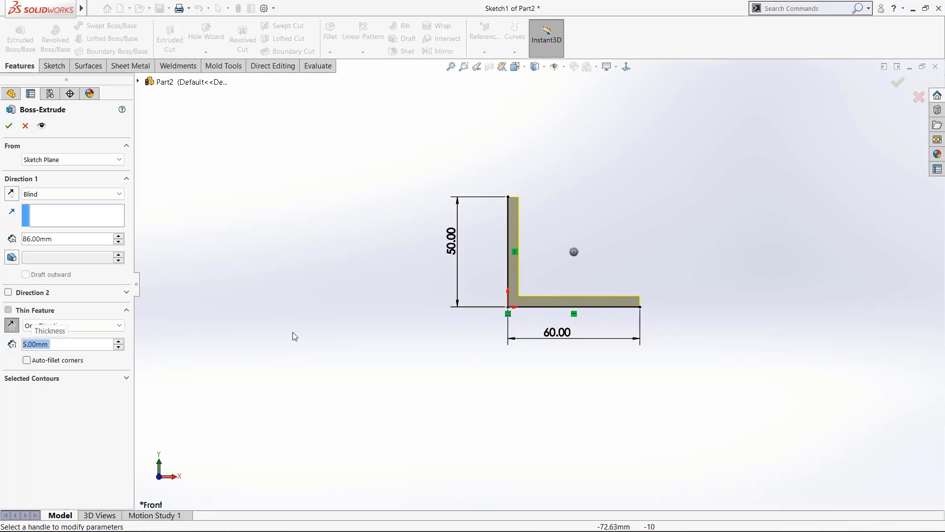
click(8, 129)
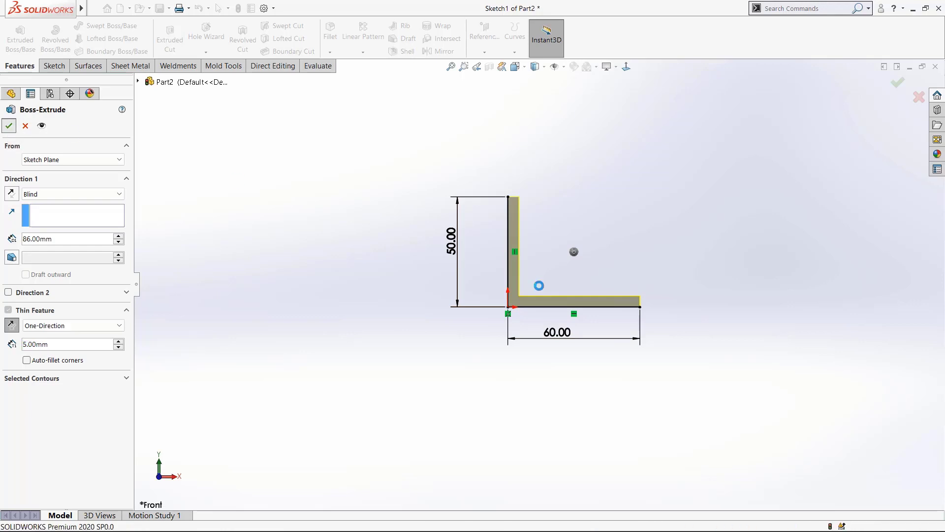
middle_drag(602, 237, 528, 291)
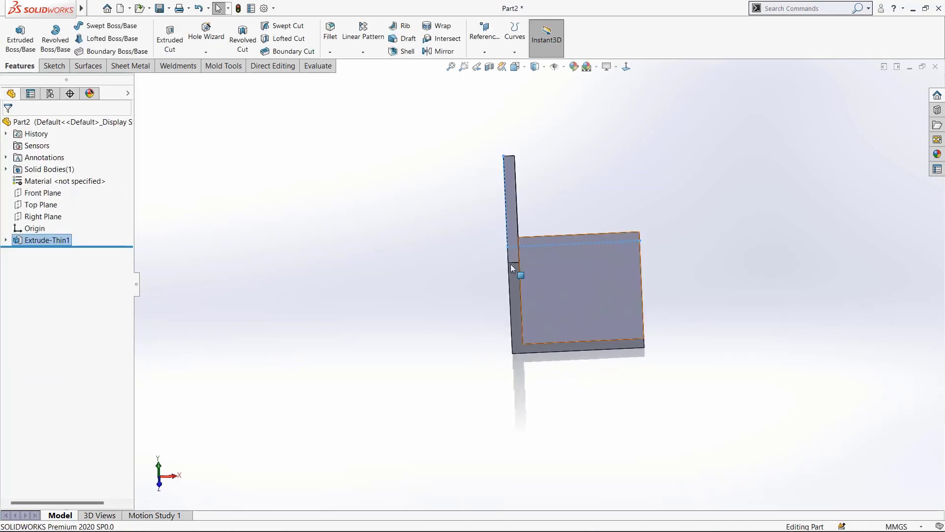
middle_drag(555, 348, 454, 250)
click(413, 293)
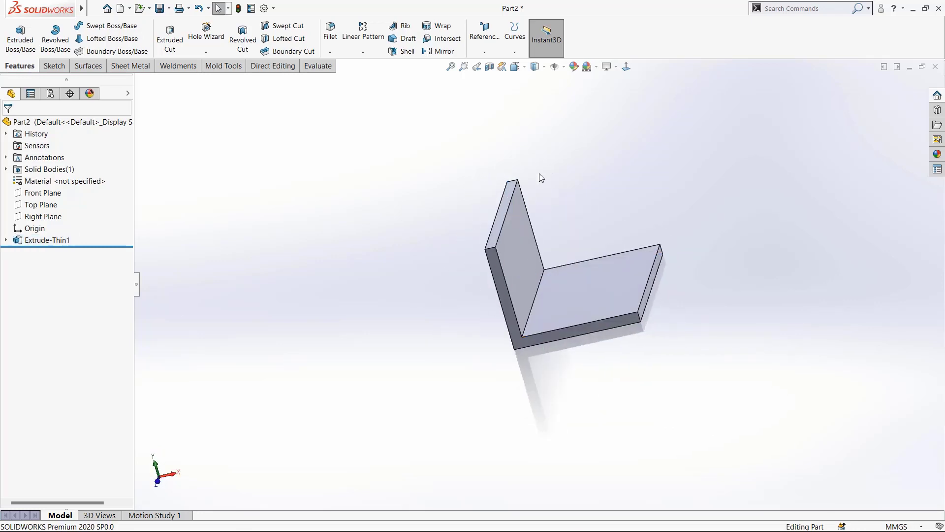
middle_drag(559, 256, 569, 224)
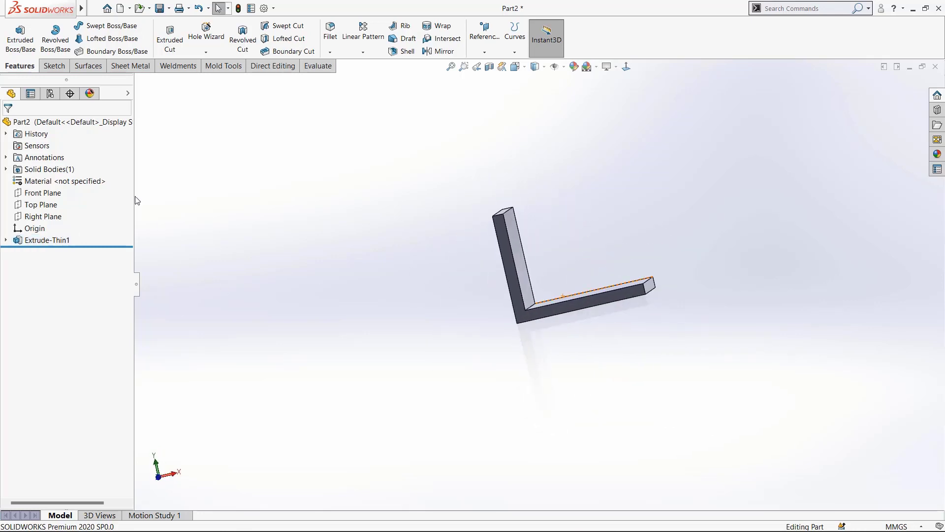
Edit the L-shaped thin extrusion, switching its thin type to Mid-Plane and setting the extrusion depth to 50 mm
click(47, 240)
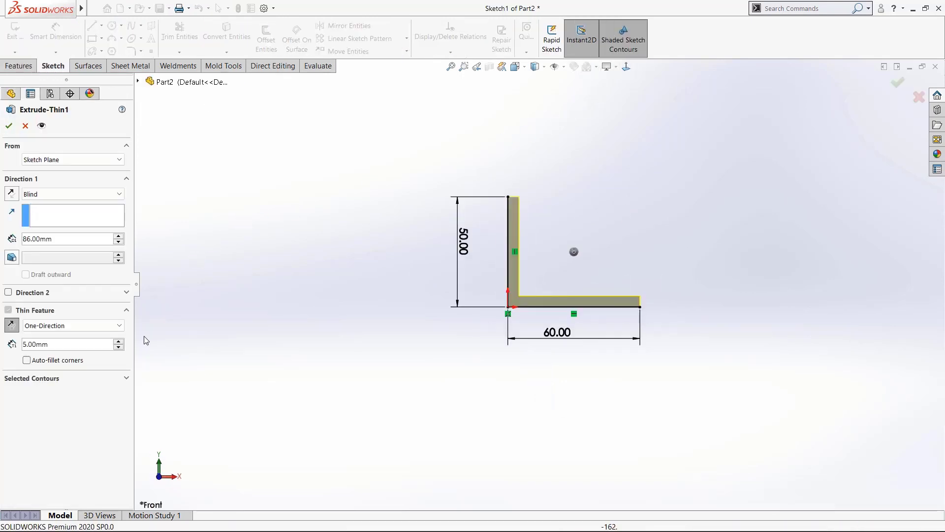
click(56, 326)
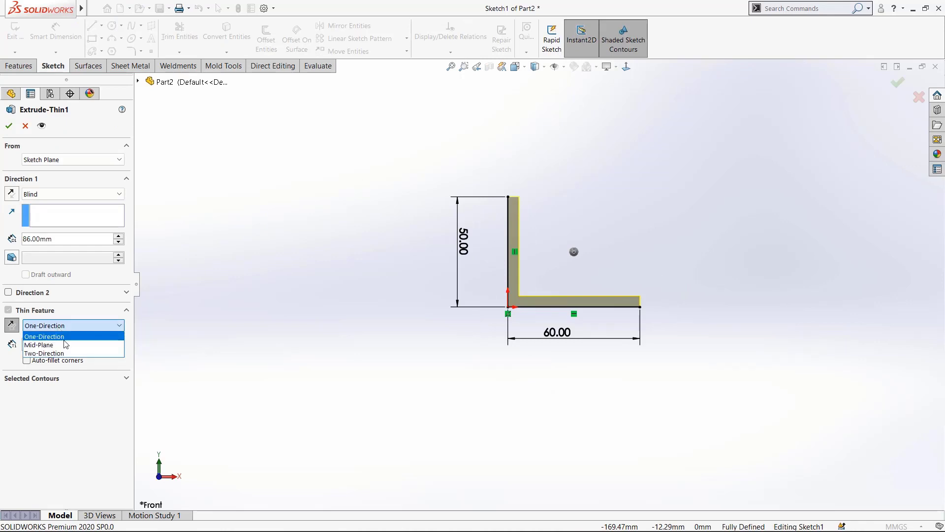
click(69, 345)
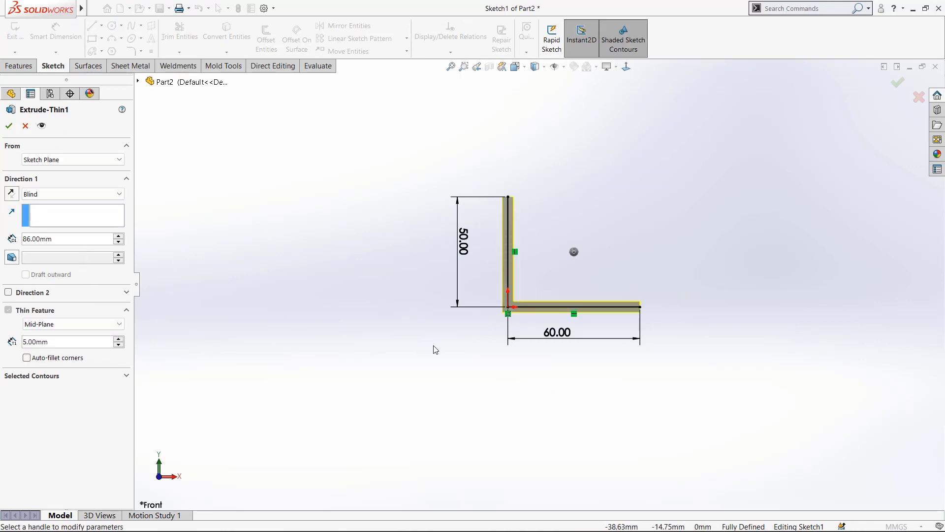
middle_drag(435, 350, 494, 355)
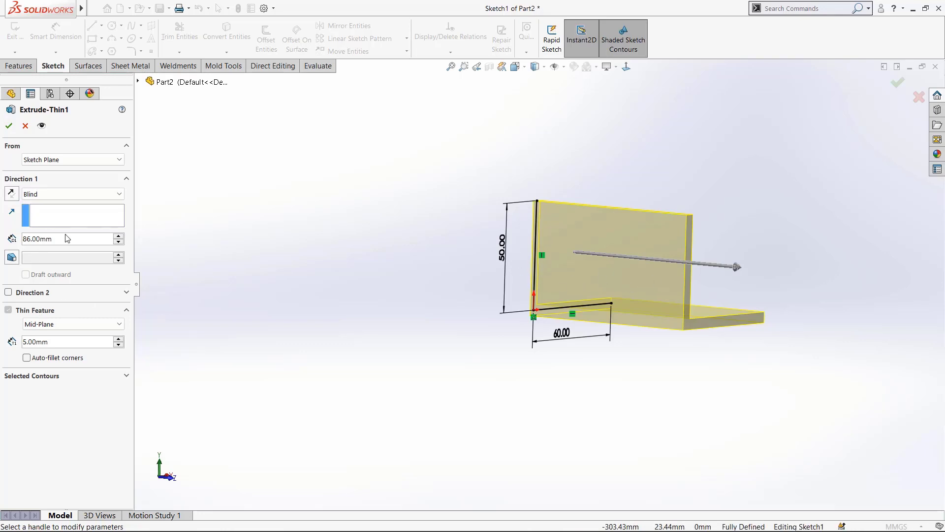
drag(63, 239, 1, 237)
text(50)
key(Return)
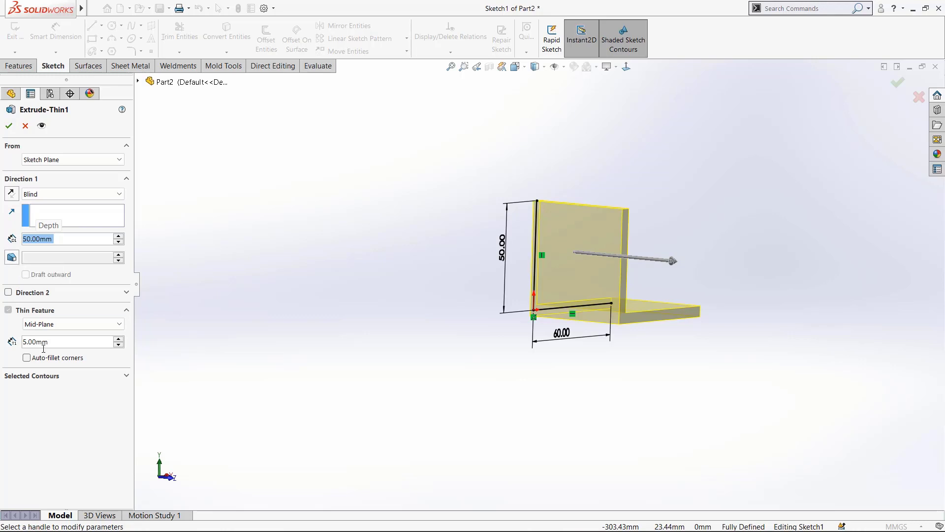
Change the thin type to Two-Direction, set the second wall thickness to 10 mm, and accept the feature
click(52, 325)
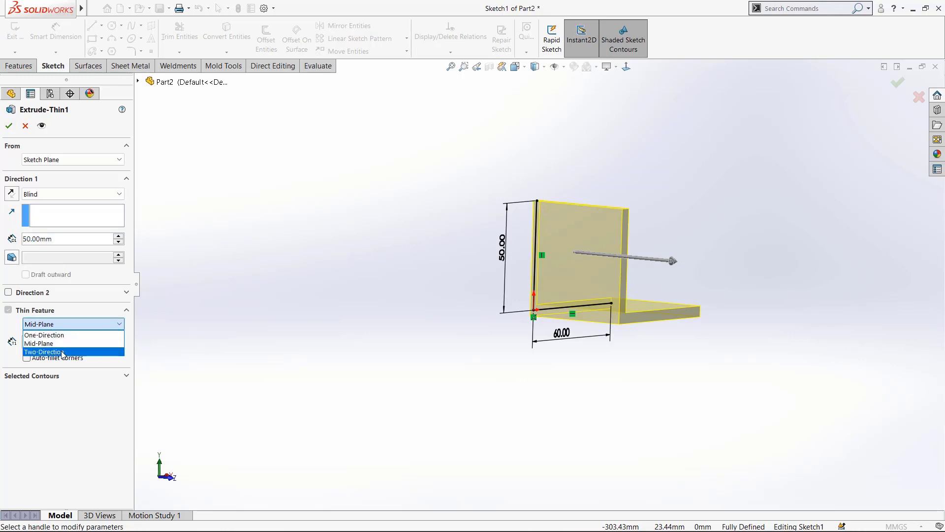
click(62, 353)
middle_drag(507, 363, 469, 354)
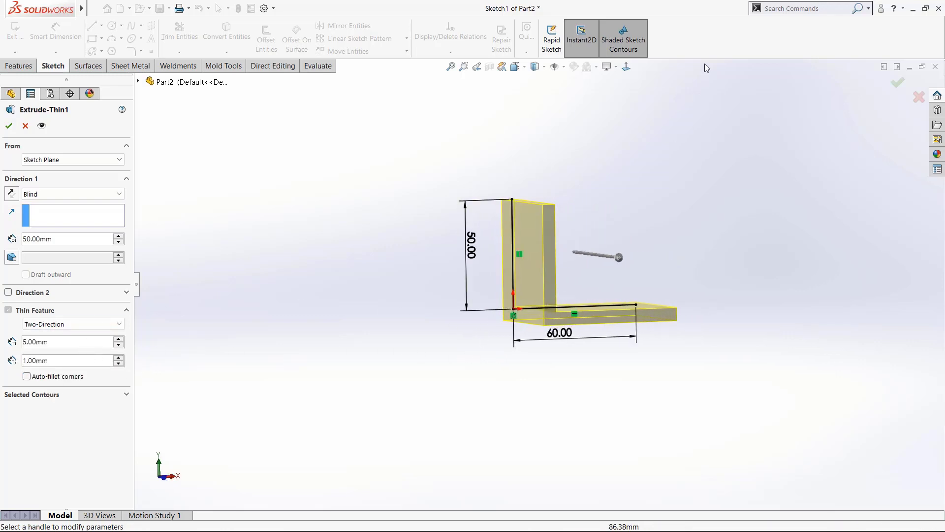
click(627, 67)
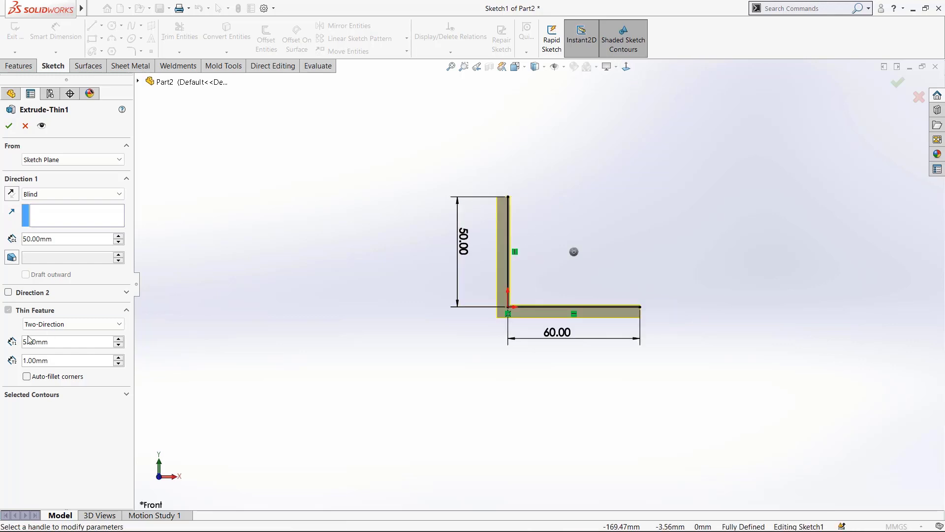
drag(54, 360, 1, 353)
text(10)
key(Return)
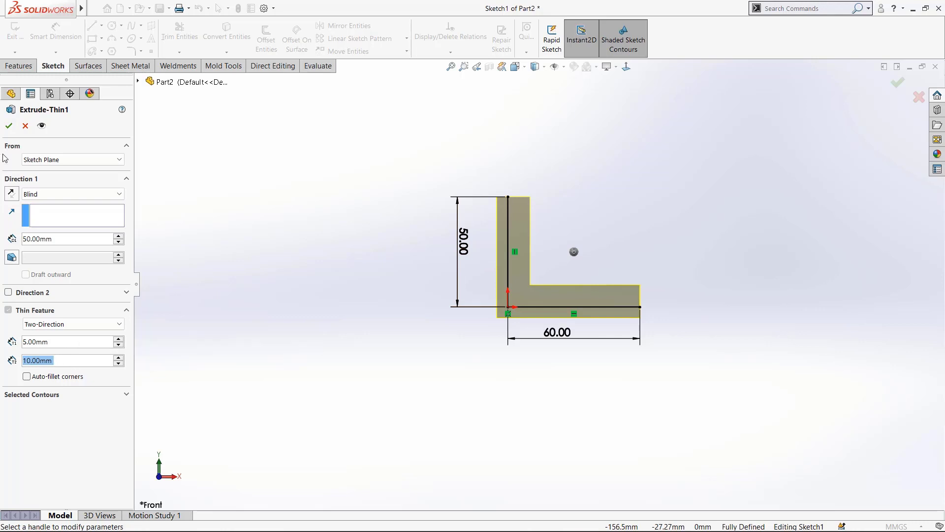
click(9, 126)
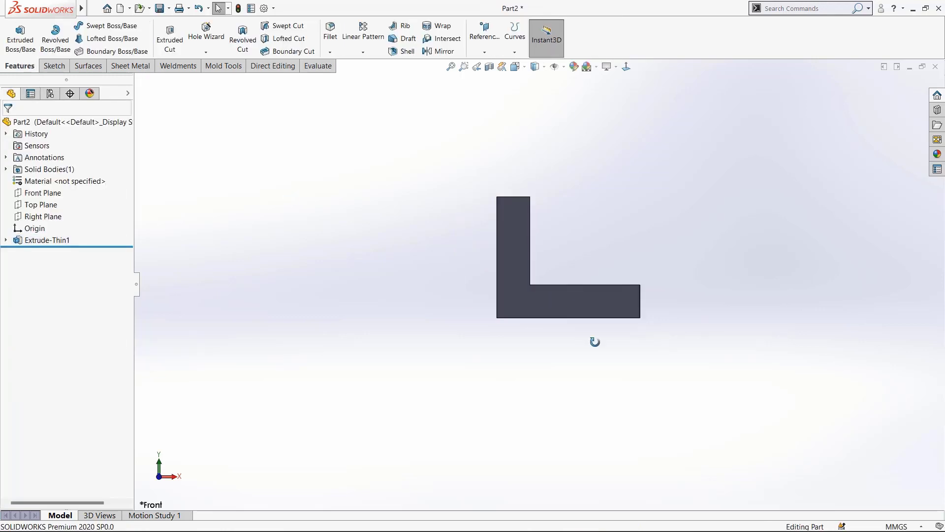
middle_drag(595, 341, 596, 194)
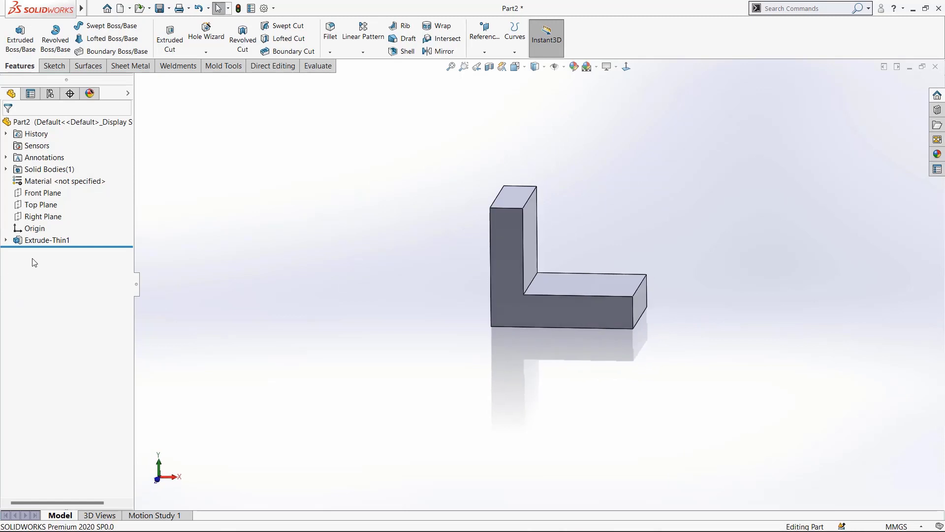
Edit the thin extrusion again to use One-Direction with auto-filleted corners of 5 mm radius, and accept the feature
click(46, 240)
click(59, 212)
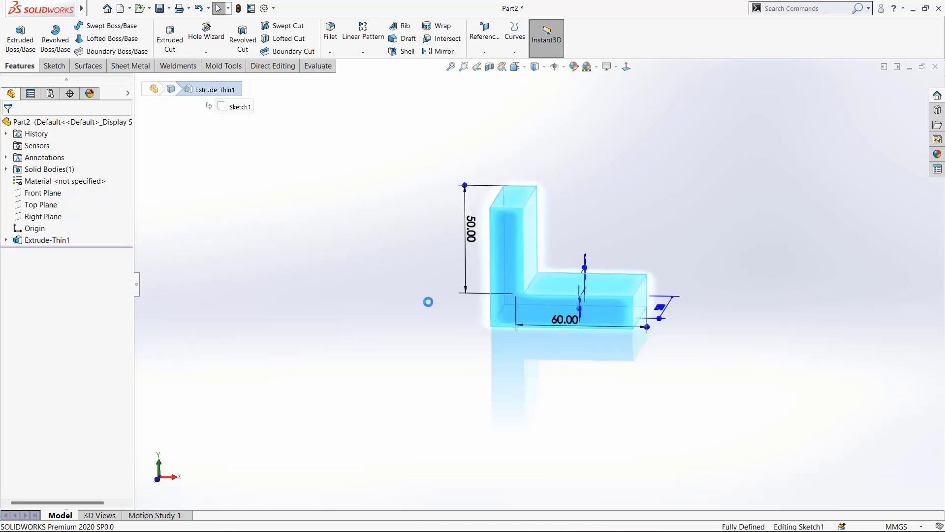
click(626, 66)
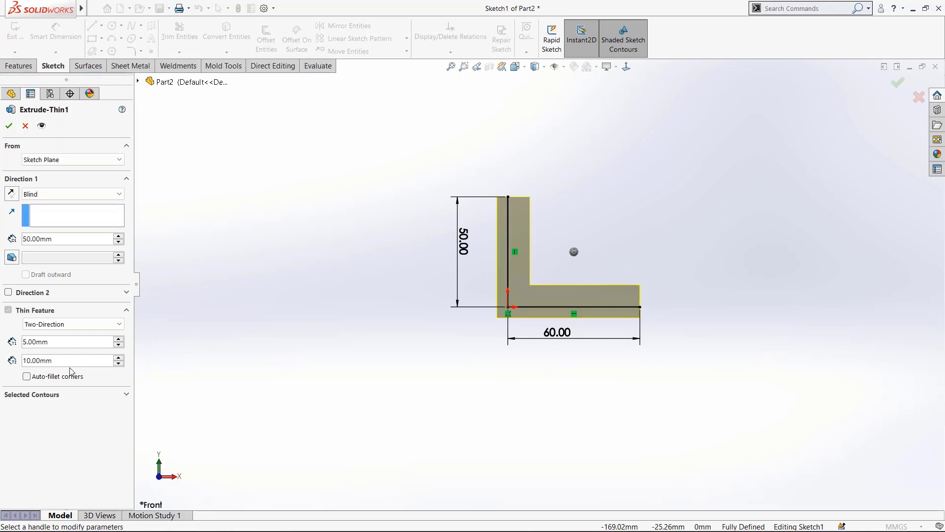
click(54, 324)
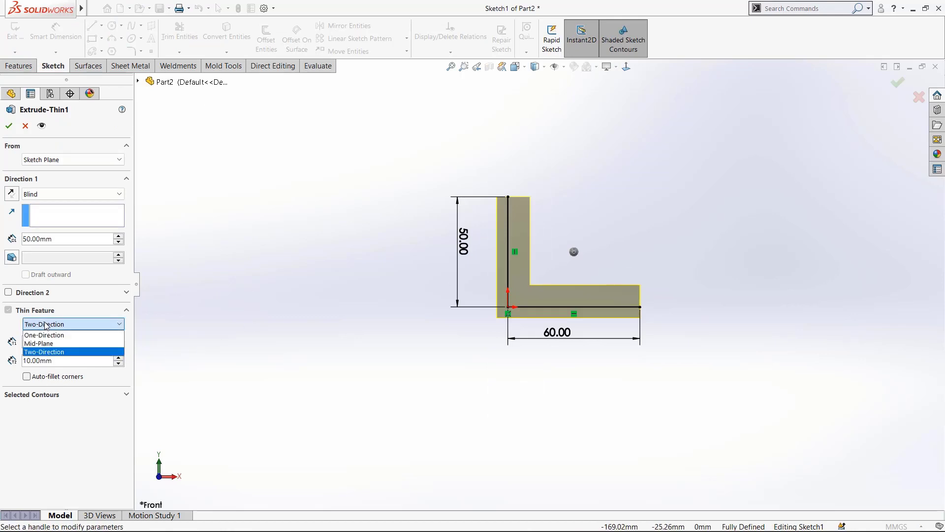
click(66, 338)
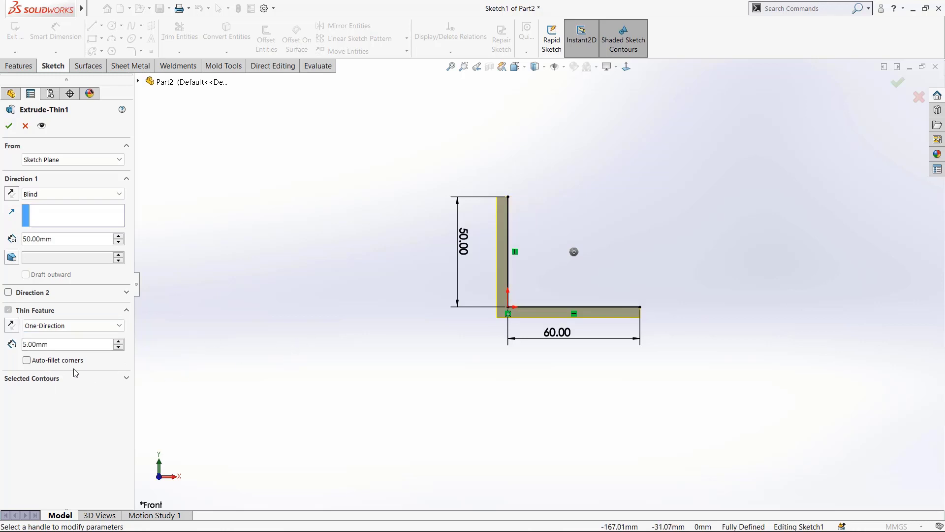
click(26, 360)
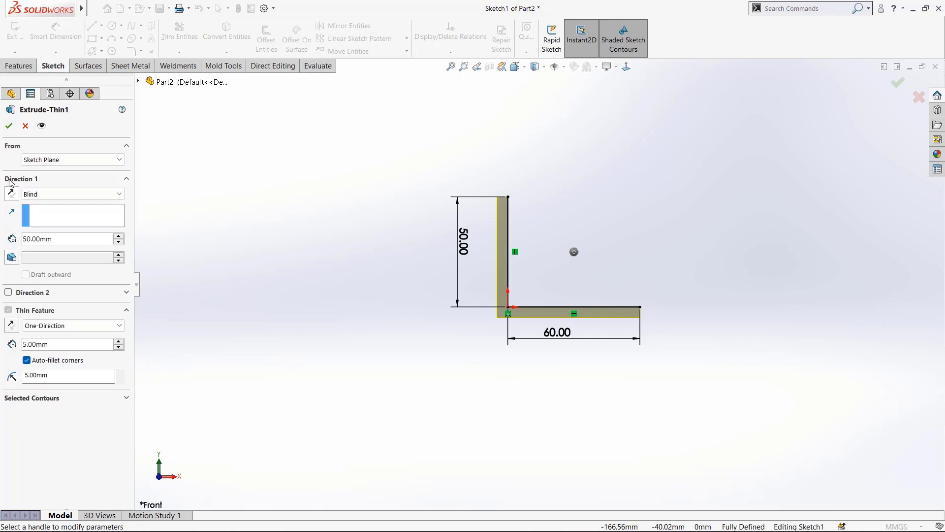
click(9, 126)
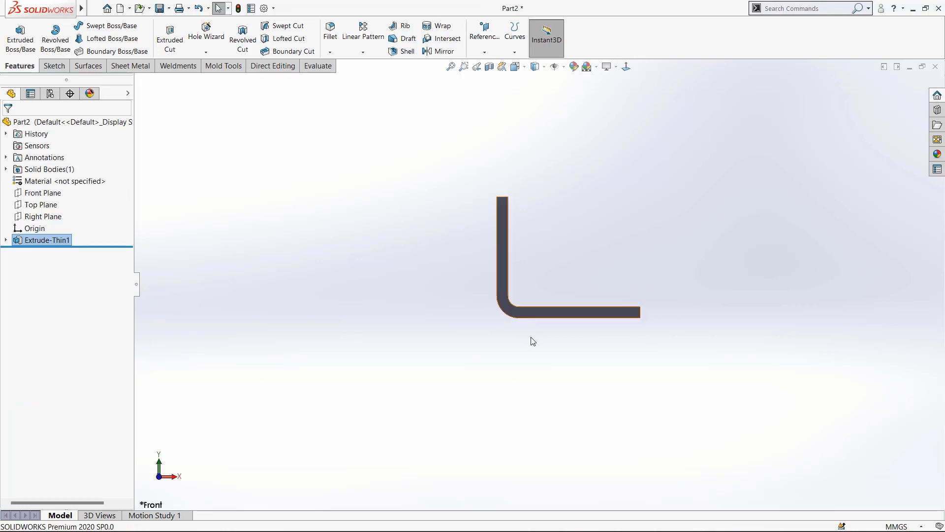
middle_drag(532, 348, 604, 420)
scroll(524, 260, down, 4)
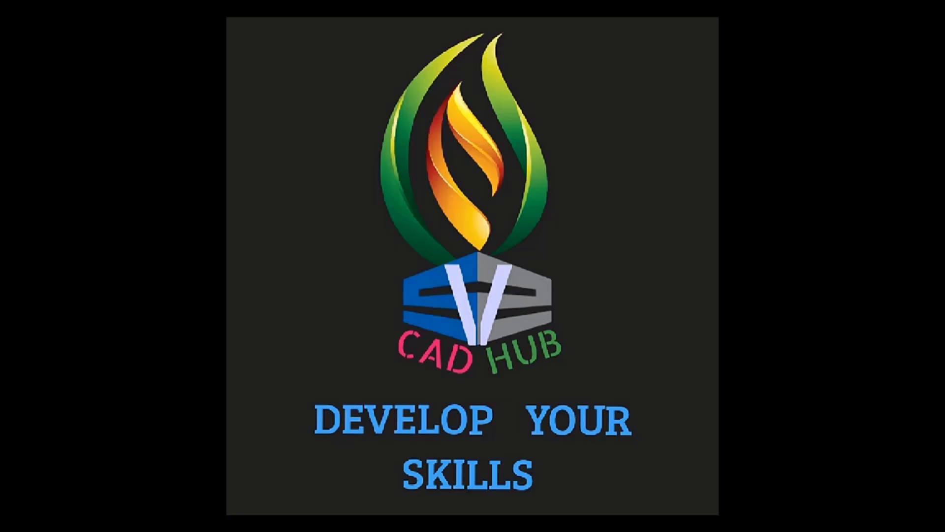